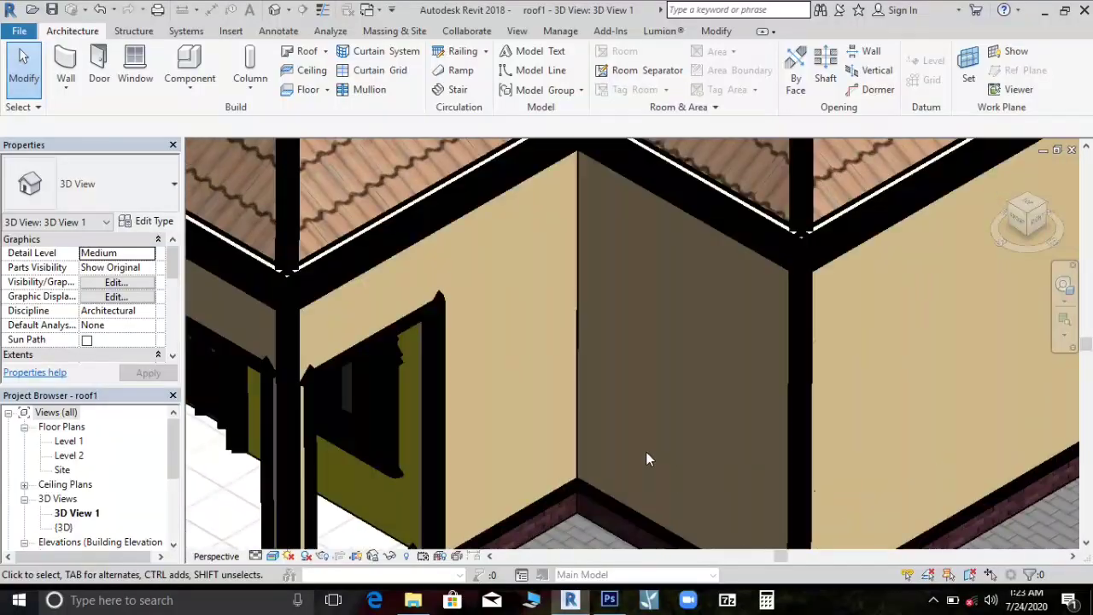
Open the Level 1 floor plan, zoom in on the house walls, then return to the 3D view
scroll(703, 381, "down", 2)
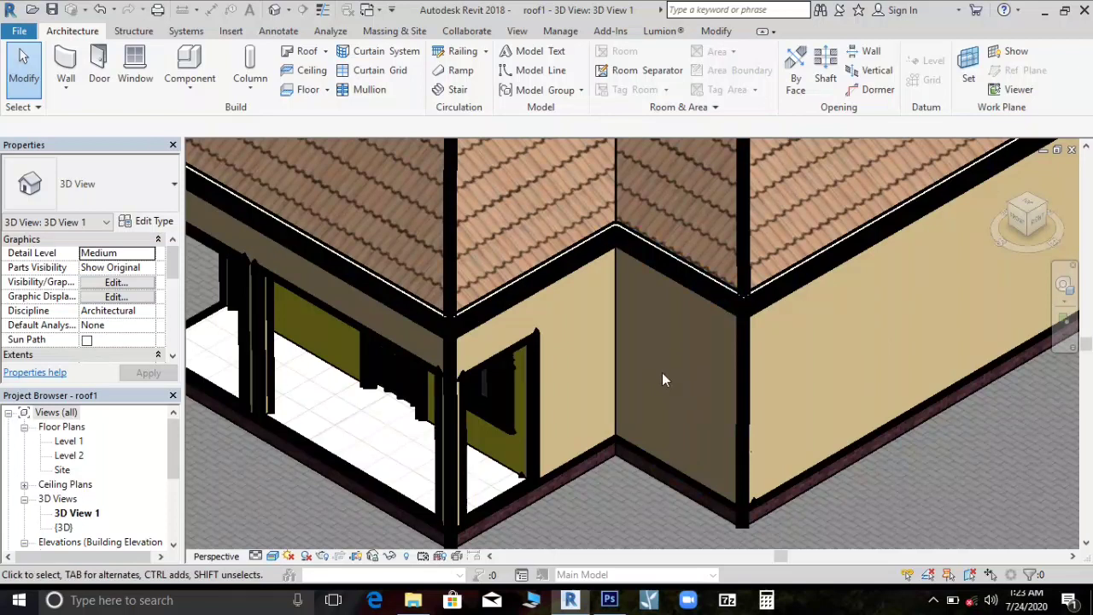
middle_click_drag(700, 445, 664, 431)
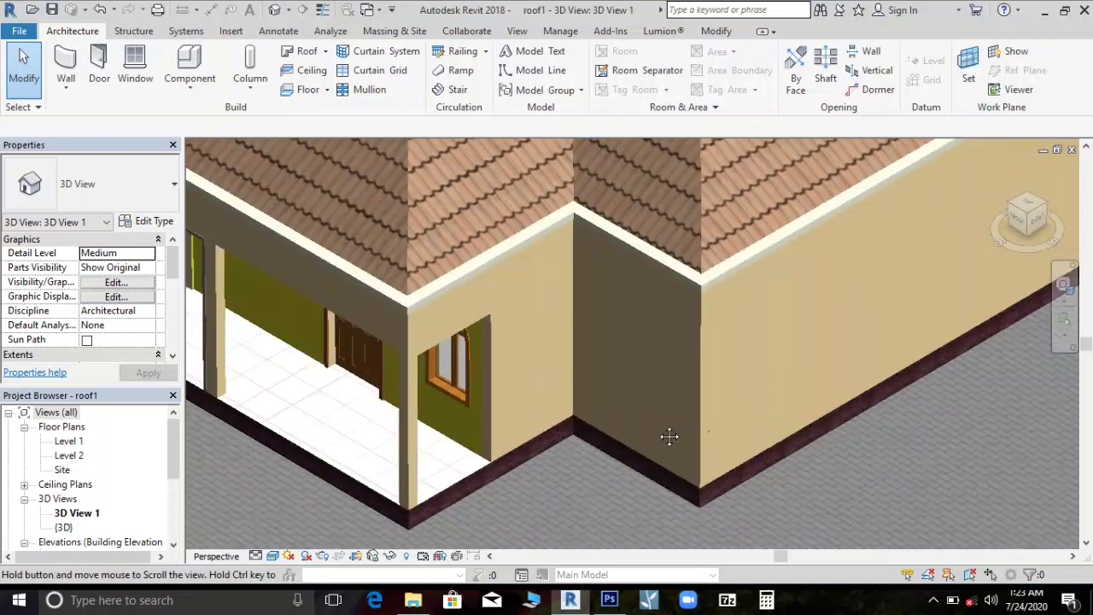
double_click(79, 444)
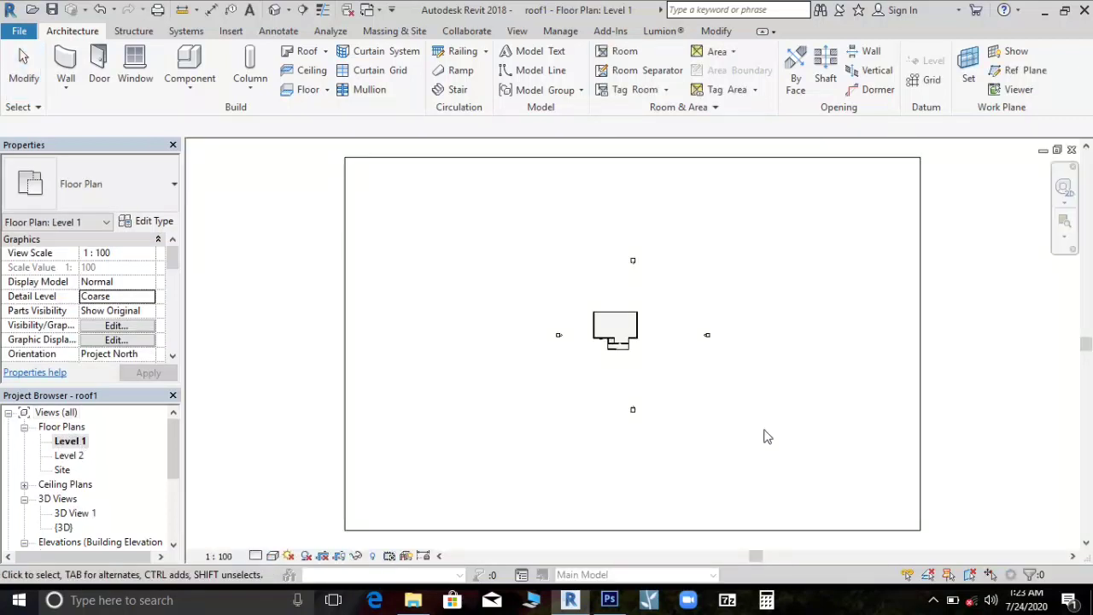
scroll(653, 350, "up", 8)
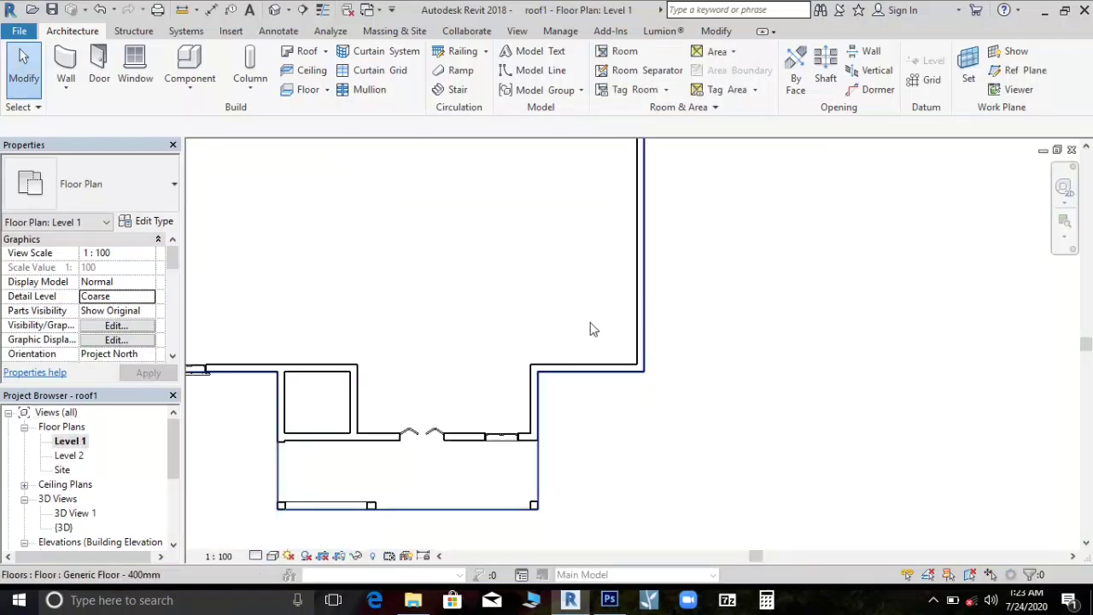
scroll(590, 359, "up", 5)
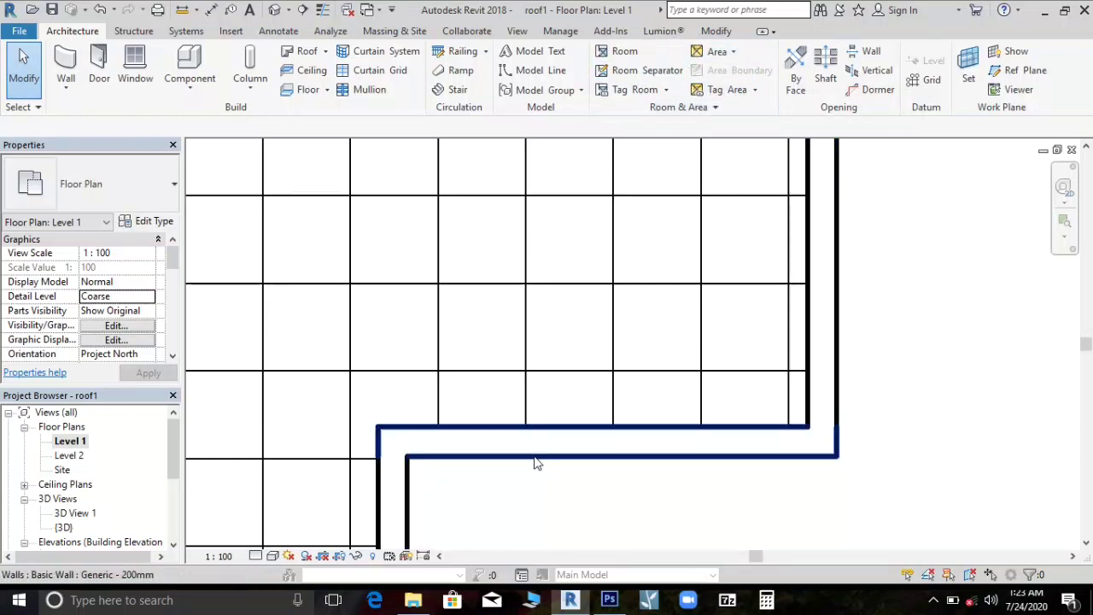
left_click(275, 10)
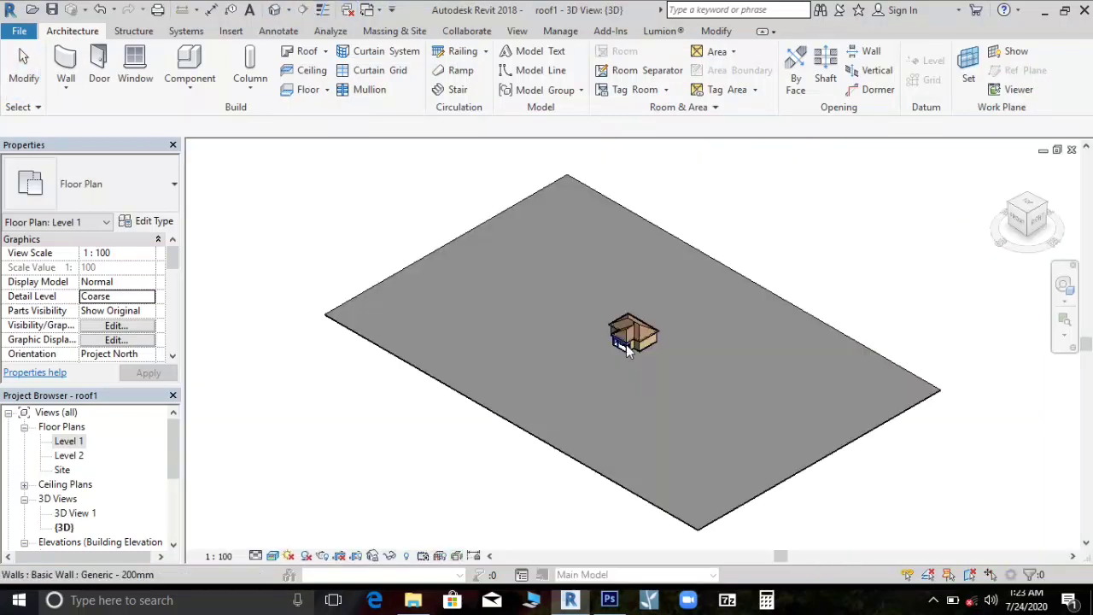
Select the recessed Generic 200mm corner wall and view it zoomed in from the front
scroll(649, 402, "up", 5)
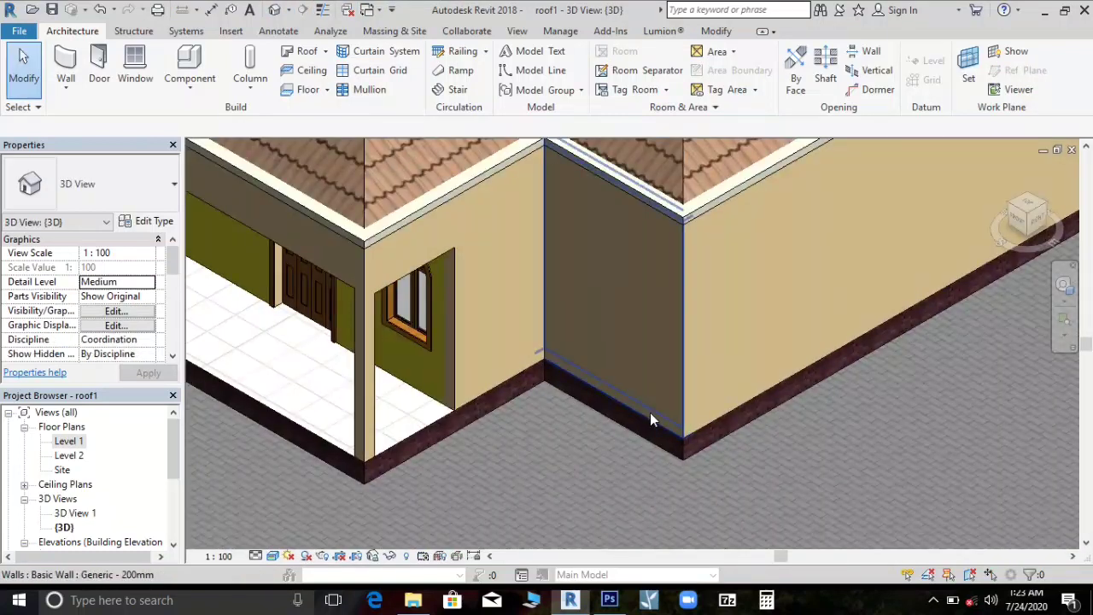
scroll(650, 412, "up", 3)
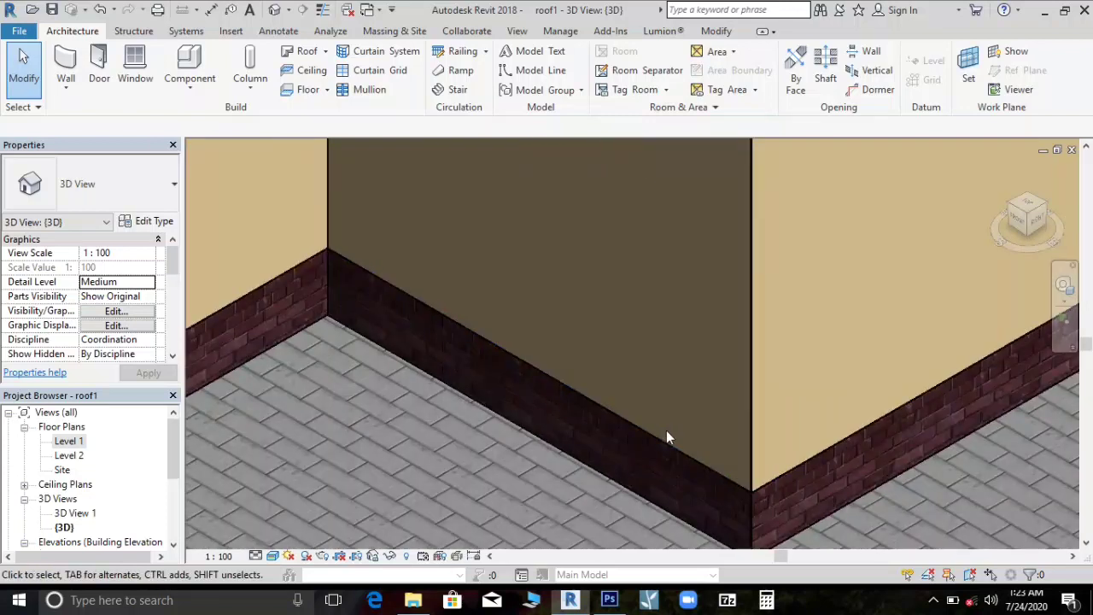
left_click(667, 441)
scroll(670, 446, "down", 4)
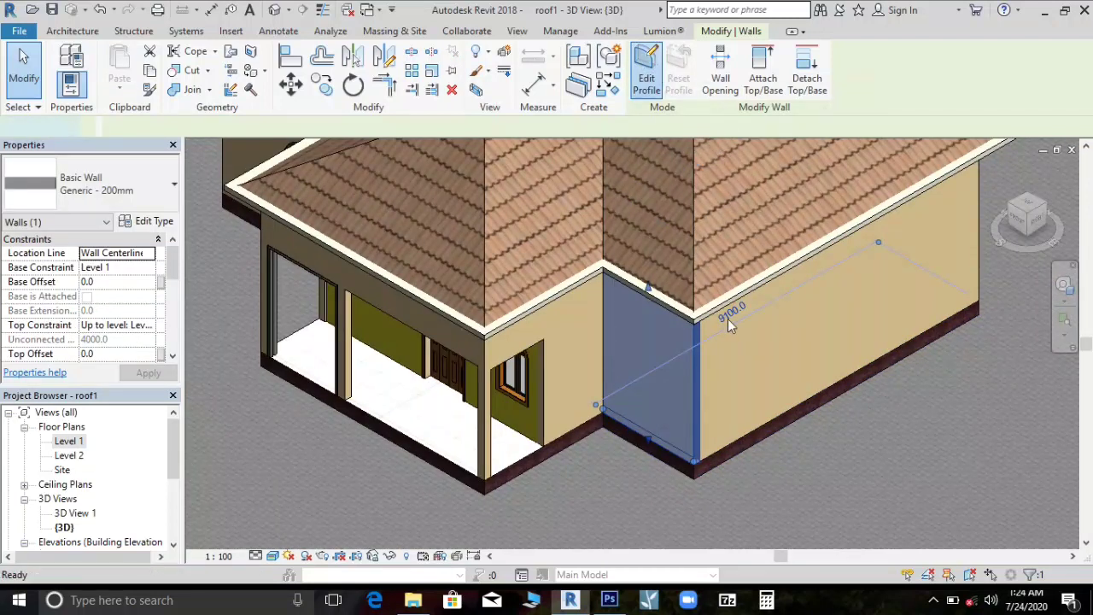
left_click(1026, 224)
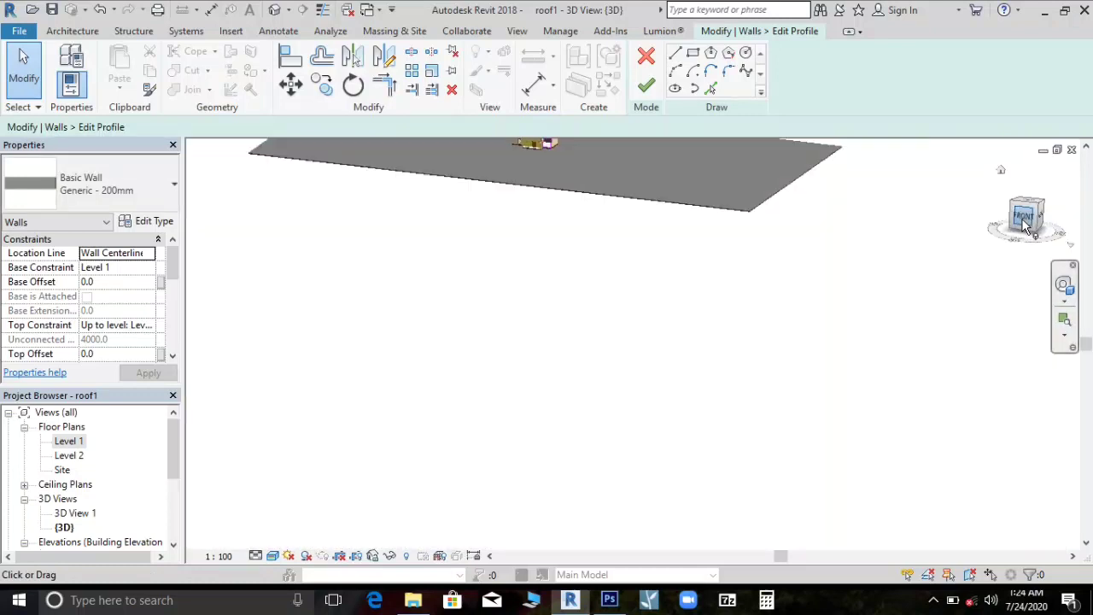
scroll(636, 355, "up", 10)
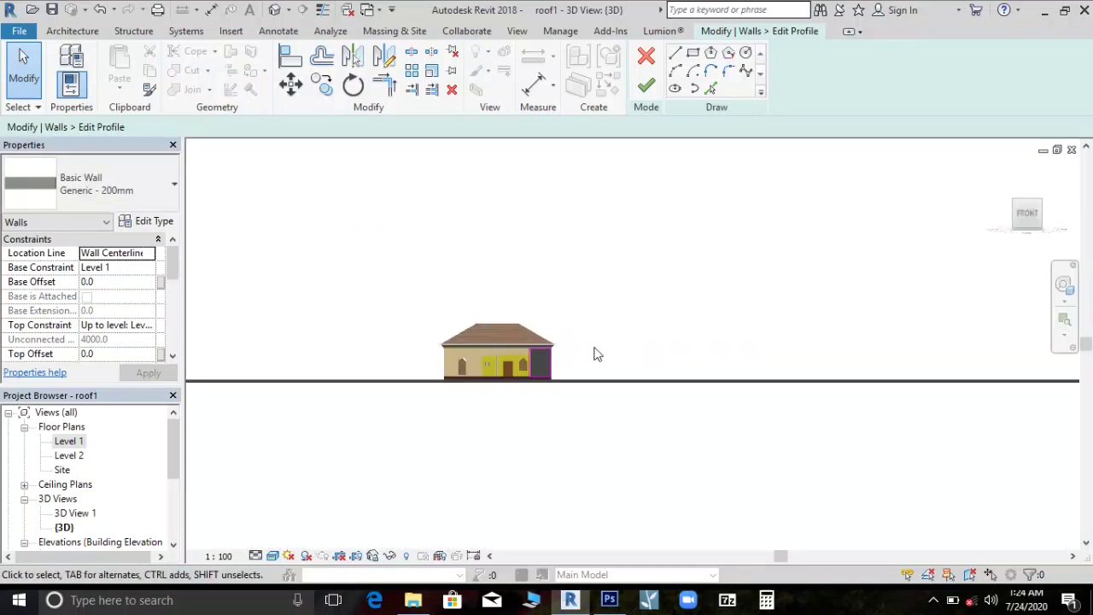
scroll(441, 392, "up", 2)
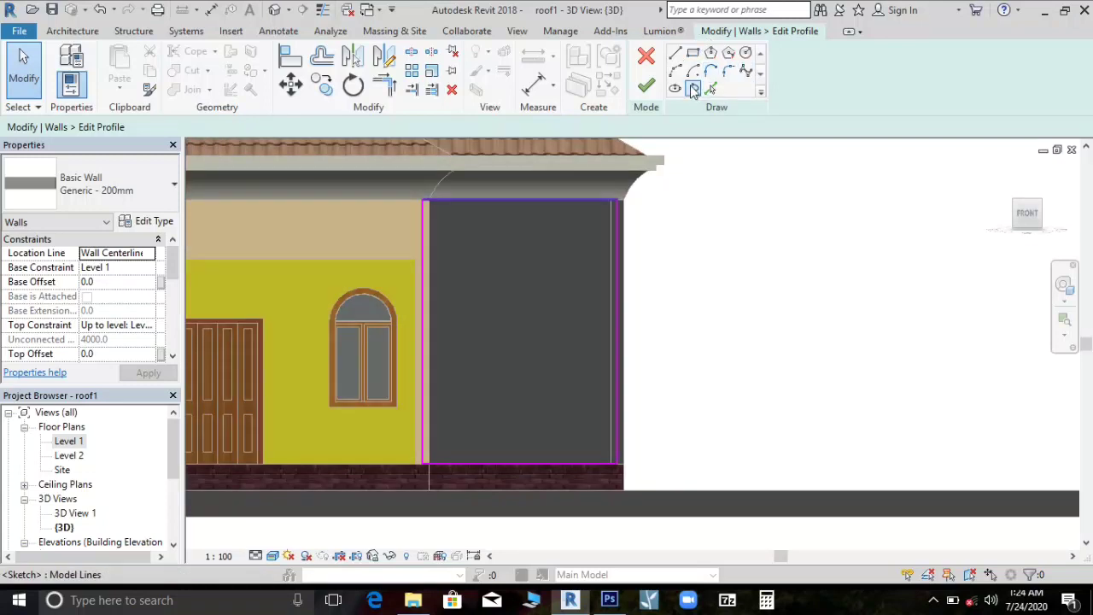
Sketch a rectangular opening in the wall profile, adjust its sides and delete its top line
left_click(693, 53)
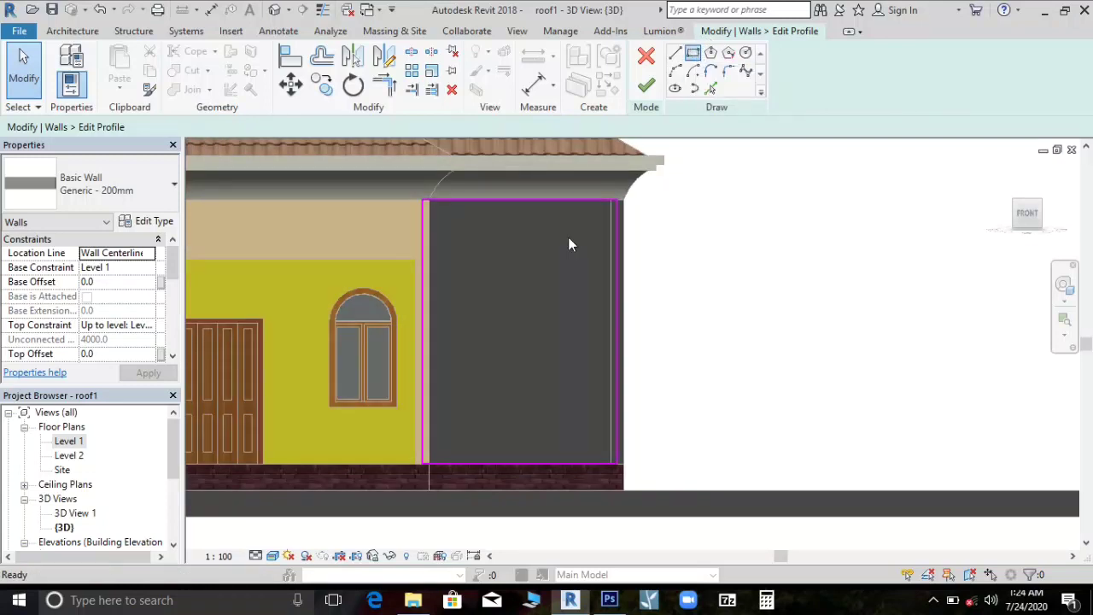
left_click(468, 256)
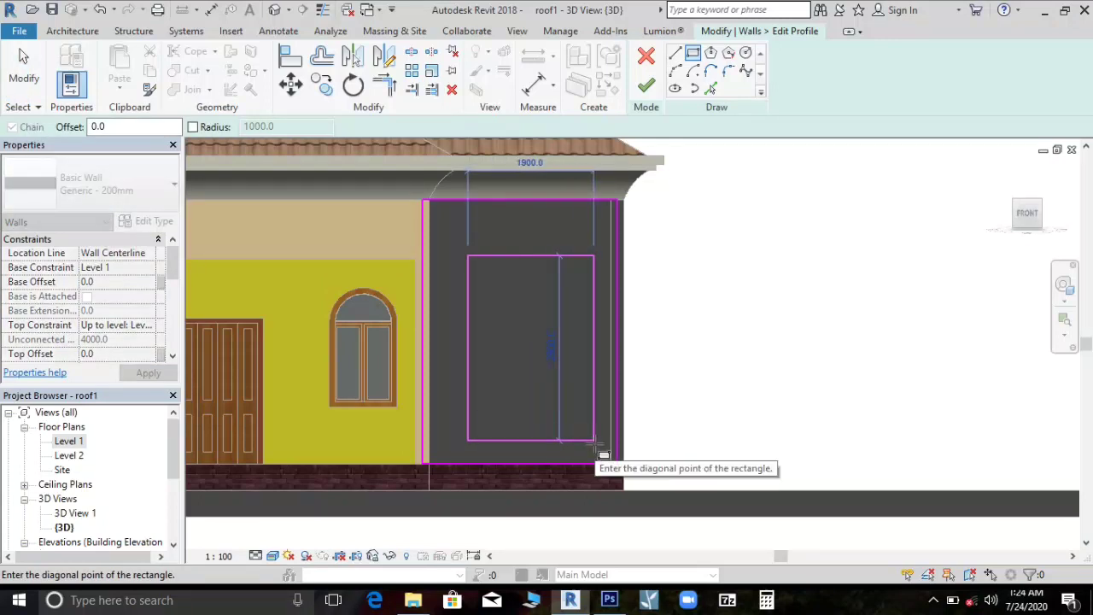
left_click(594, 441)
key("Escape")
key("Escape")
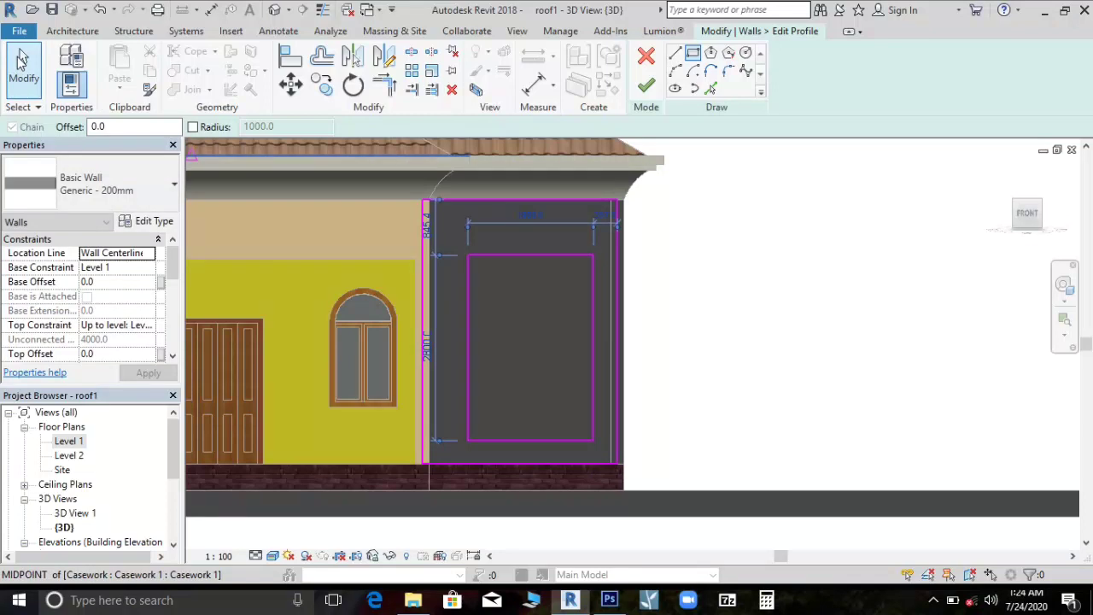
scroll(473, 324, "up", 2)
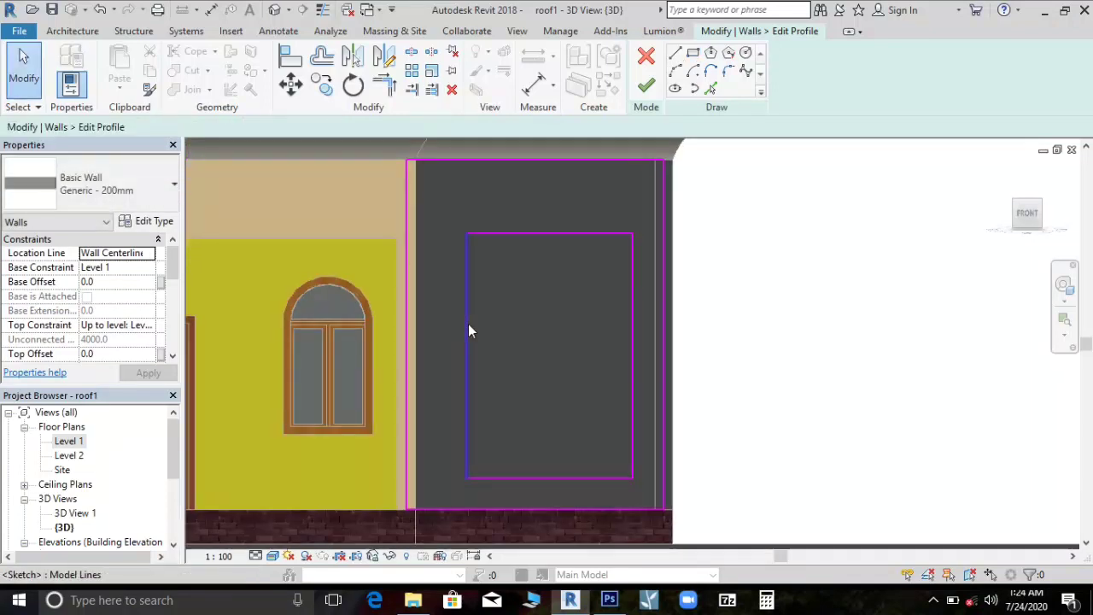
mouse_move(464, 295)
left_mouse_down()
mouse_move(441, 305)
mouse_move(451, 317)
left_mouse_up()
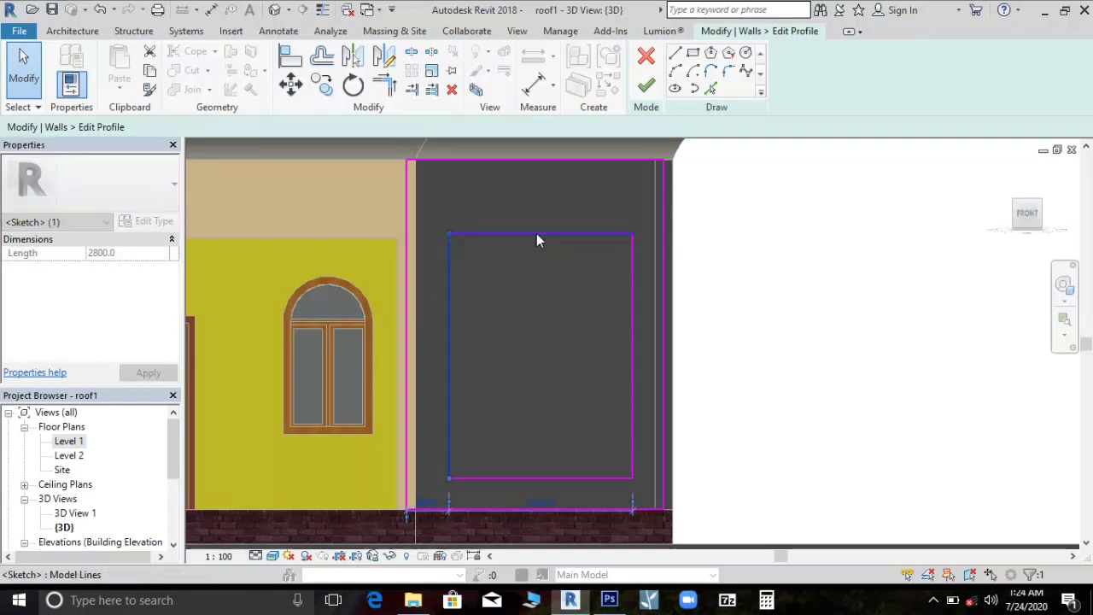
left_click_drag(532, 266, 542, 270)
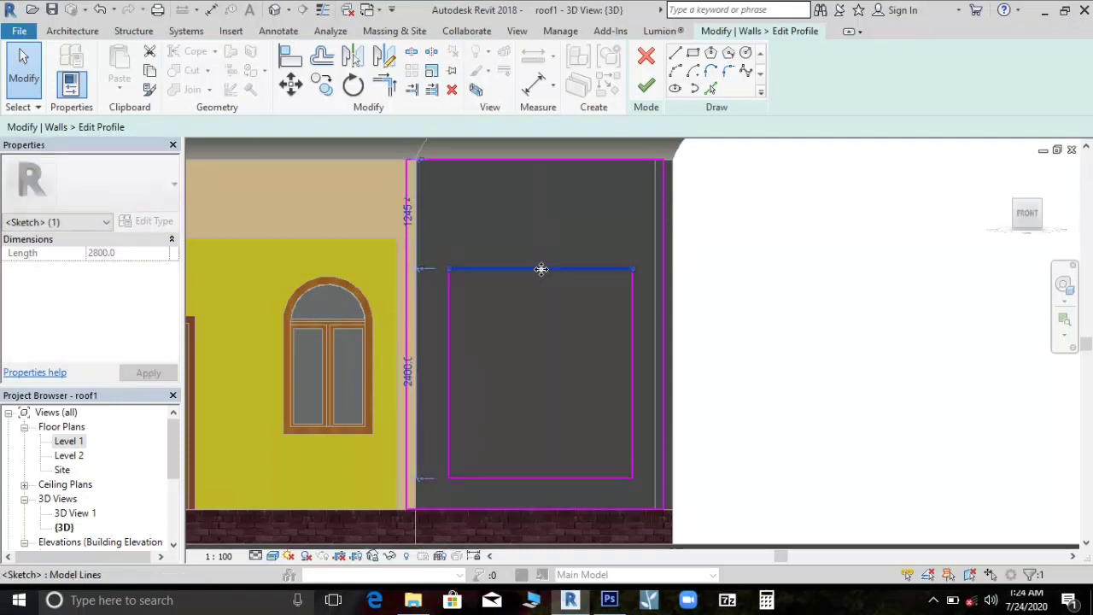
key("Delete")
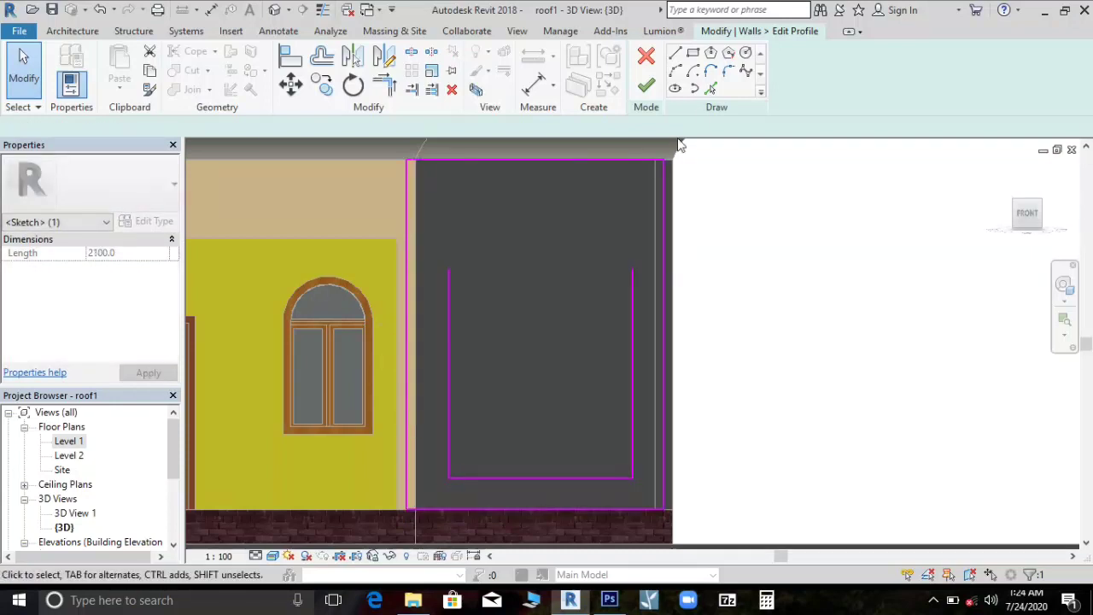
Close the opening with a semicircular arc top and finish the profile to cut it
left_click(679, 71)
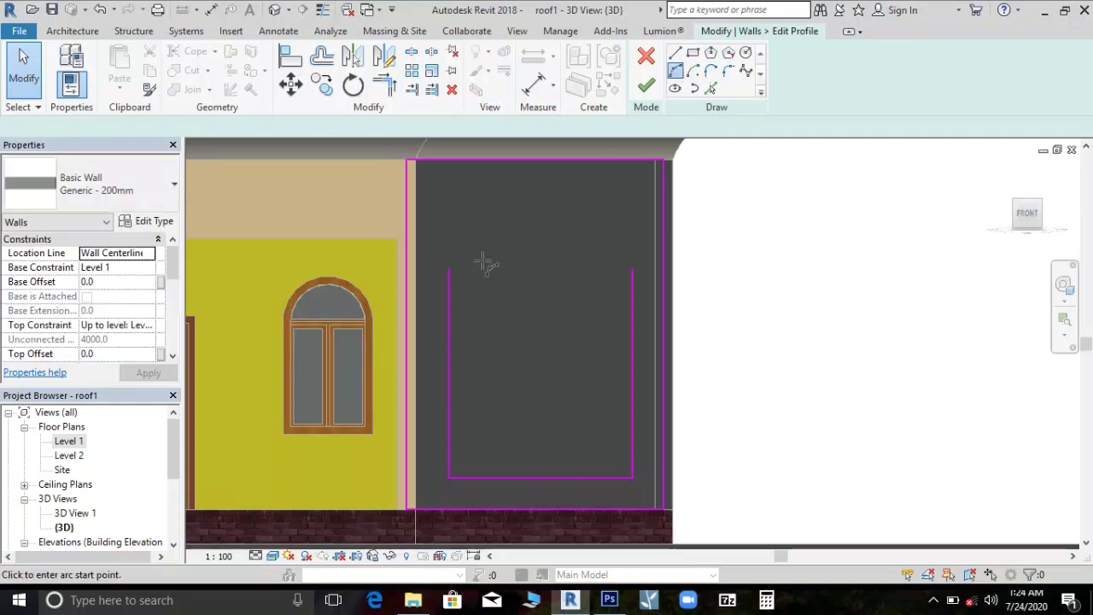
left_click(449, 269)
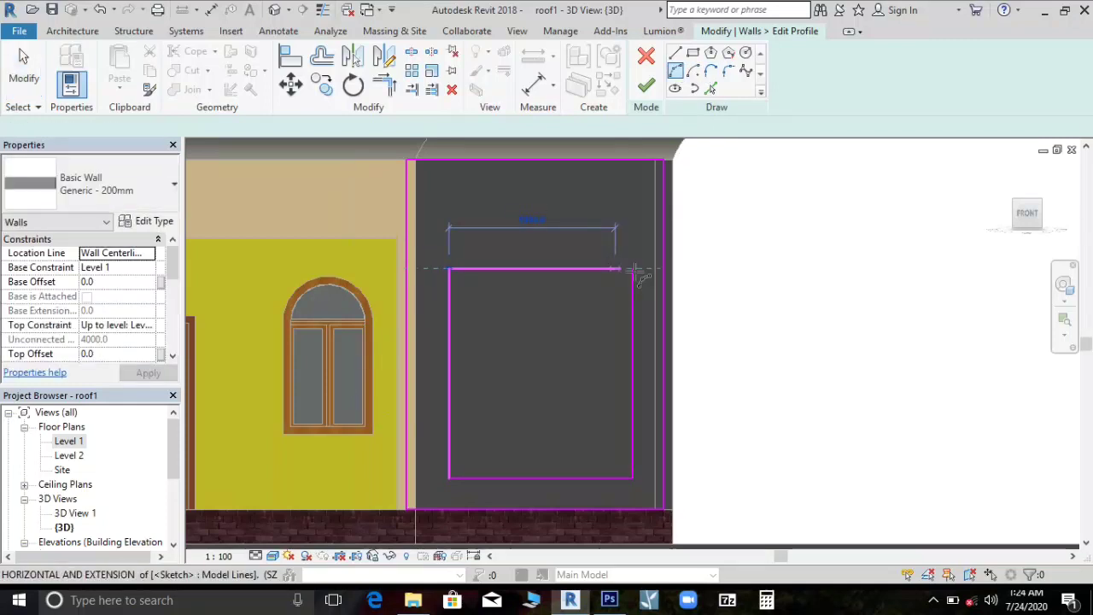
left_click(633, 269)
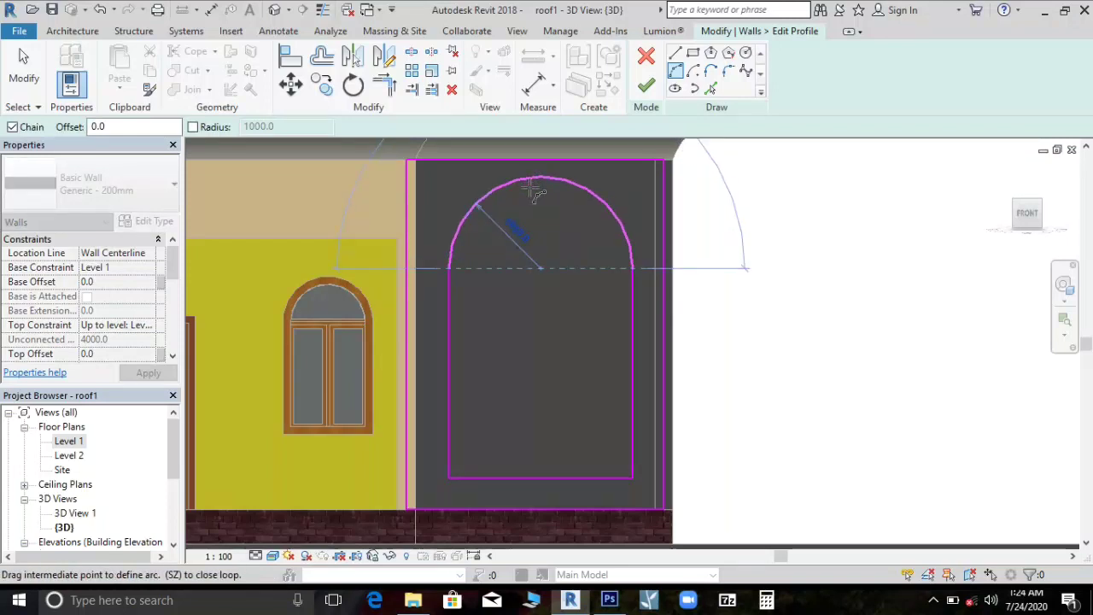
left_click(531, 182)
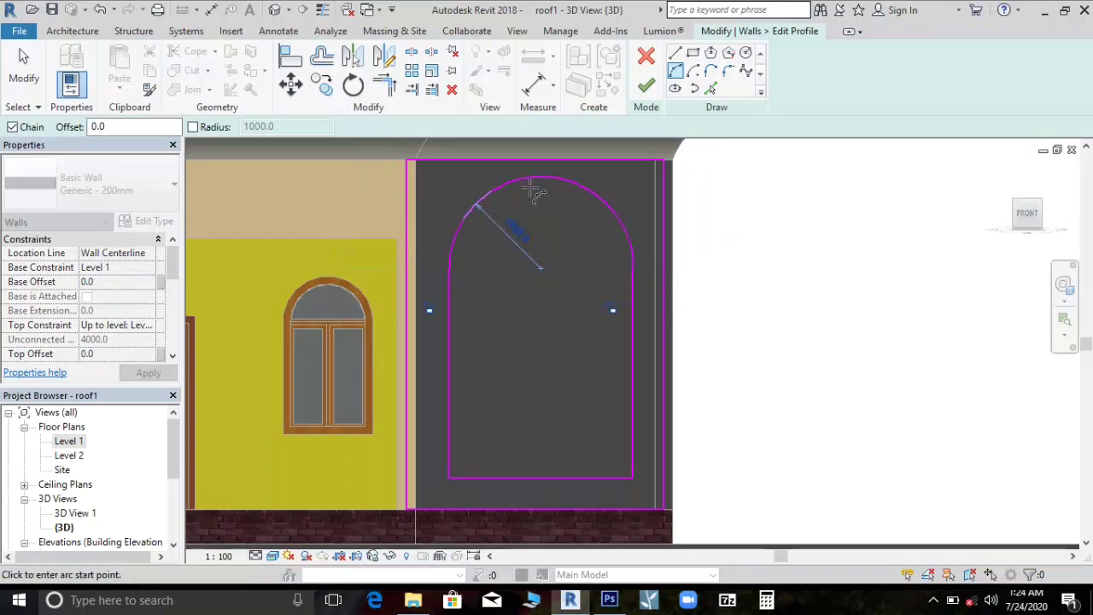
left_click(23, 66)
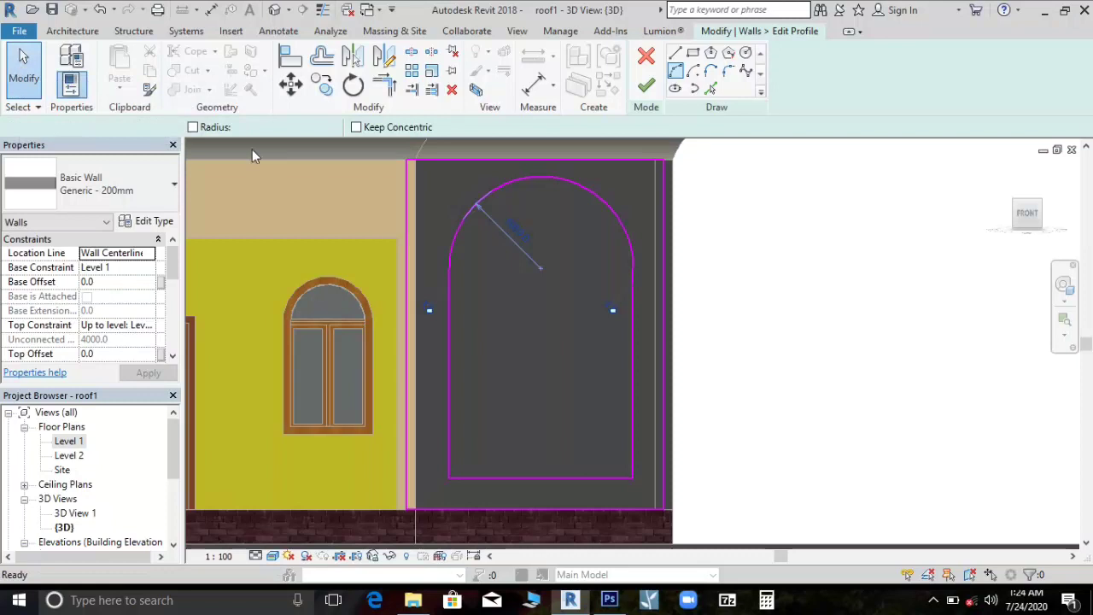
left_click(646, 88)
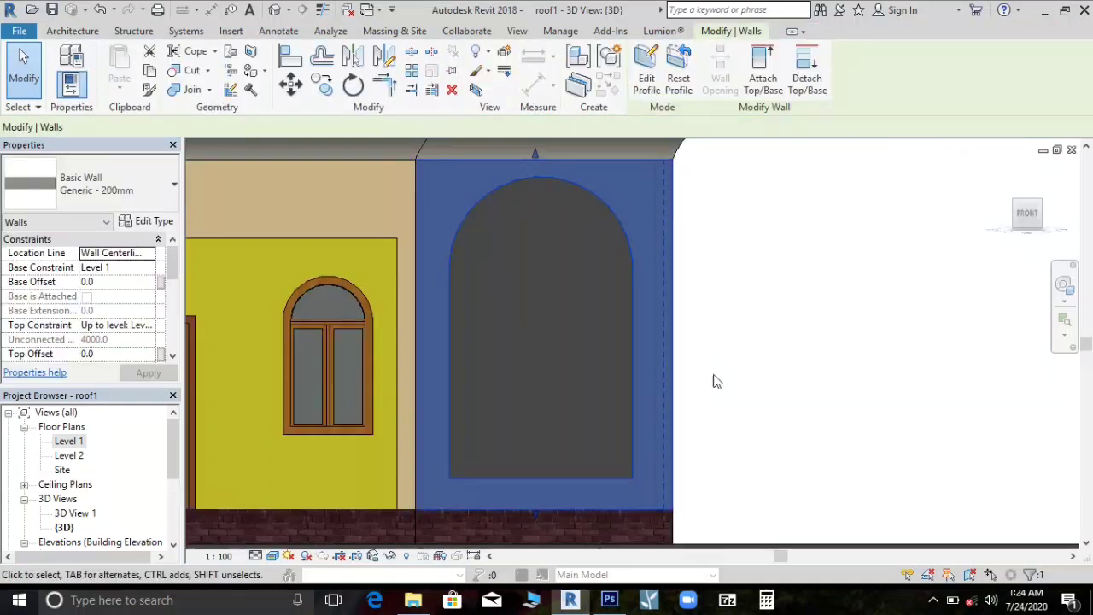
left_click(754, 356)
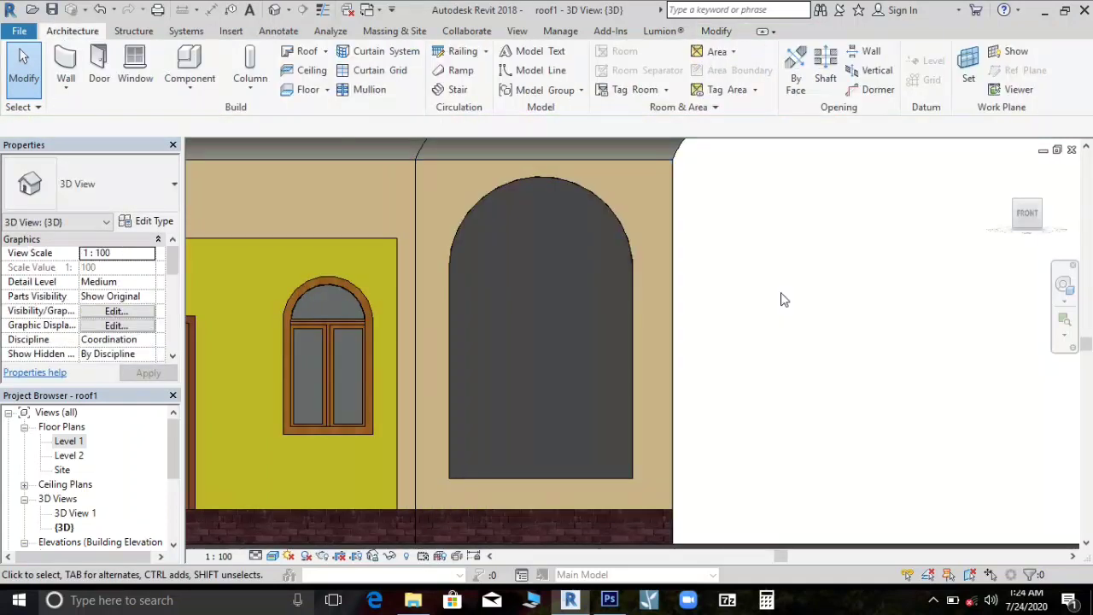
left_click(1003, 173)
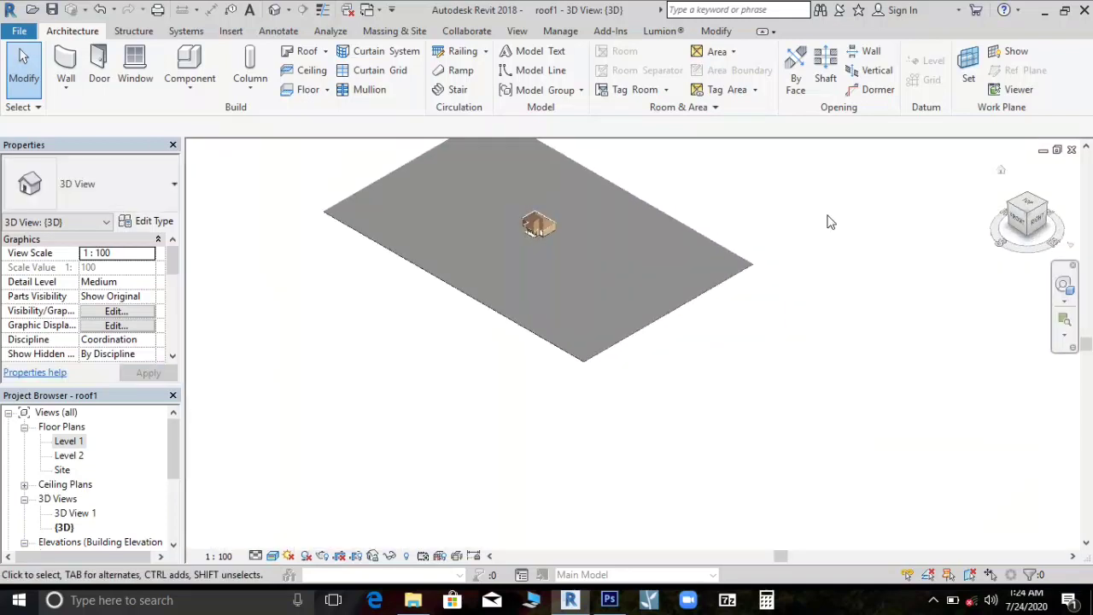
scroll(629, 340, "up", 10)
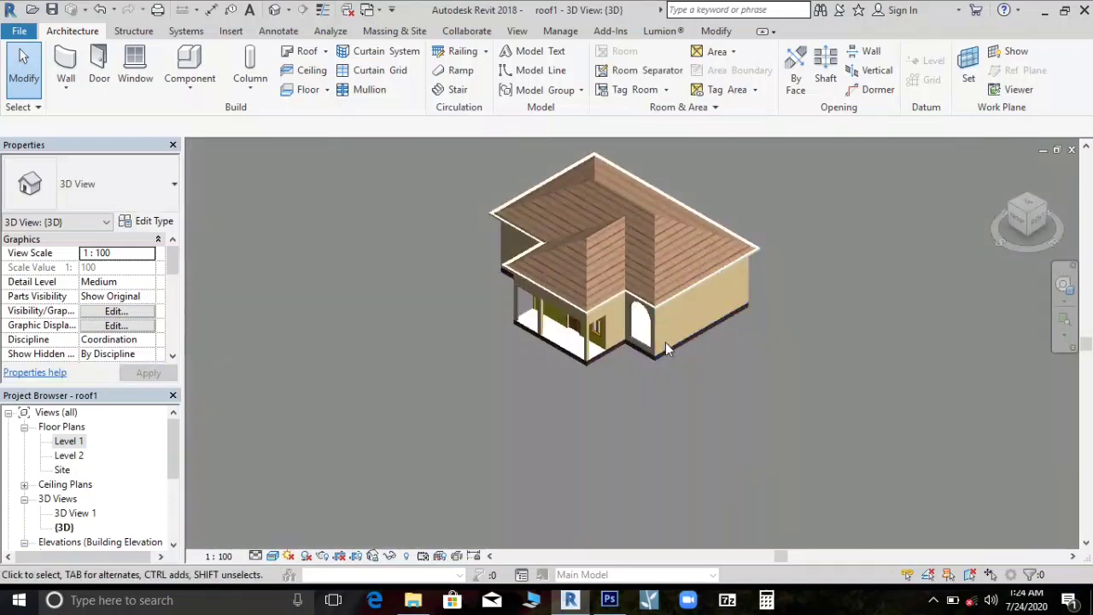
scroll(617, 337, "up", 5)
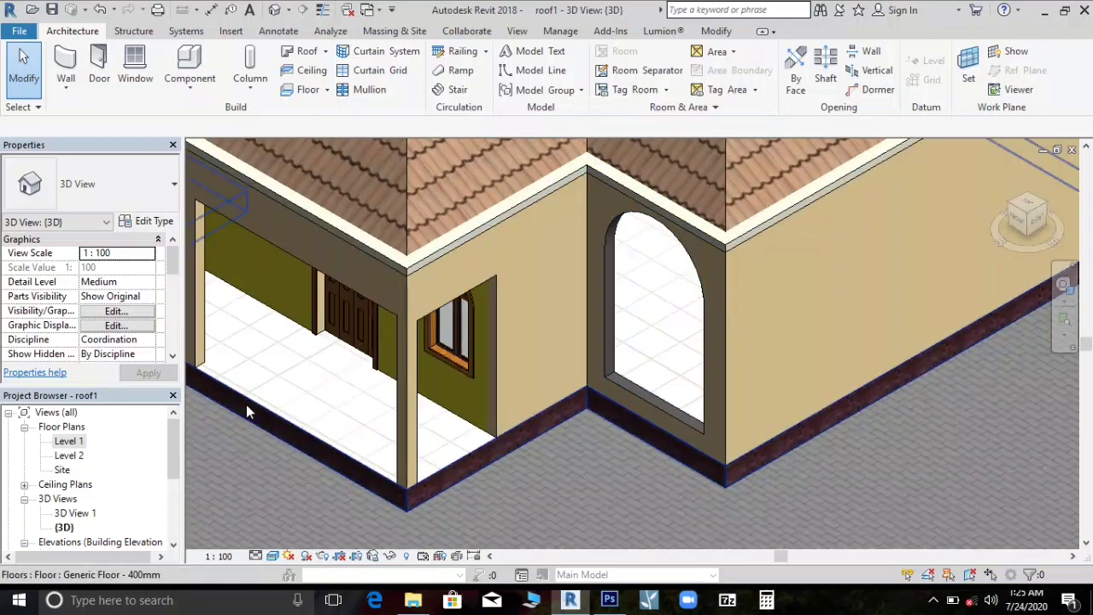
On Level 1, draw a Generic - 200mm wall between the two wall intersections across the recess
double_click(68, 442)
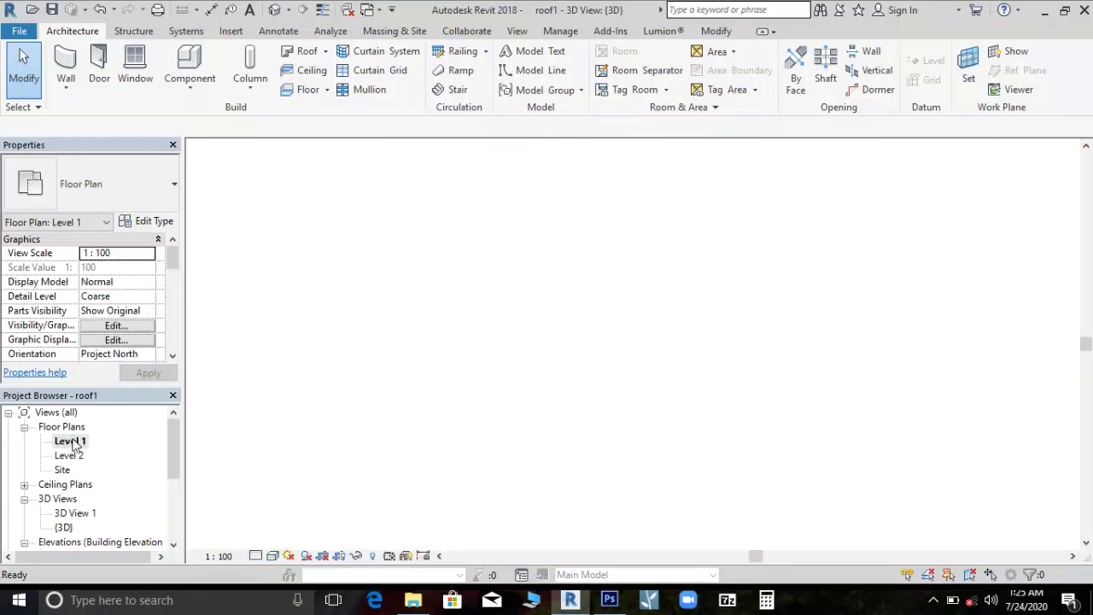
scroll(684, 459, "up", 1)
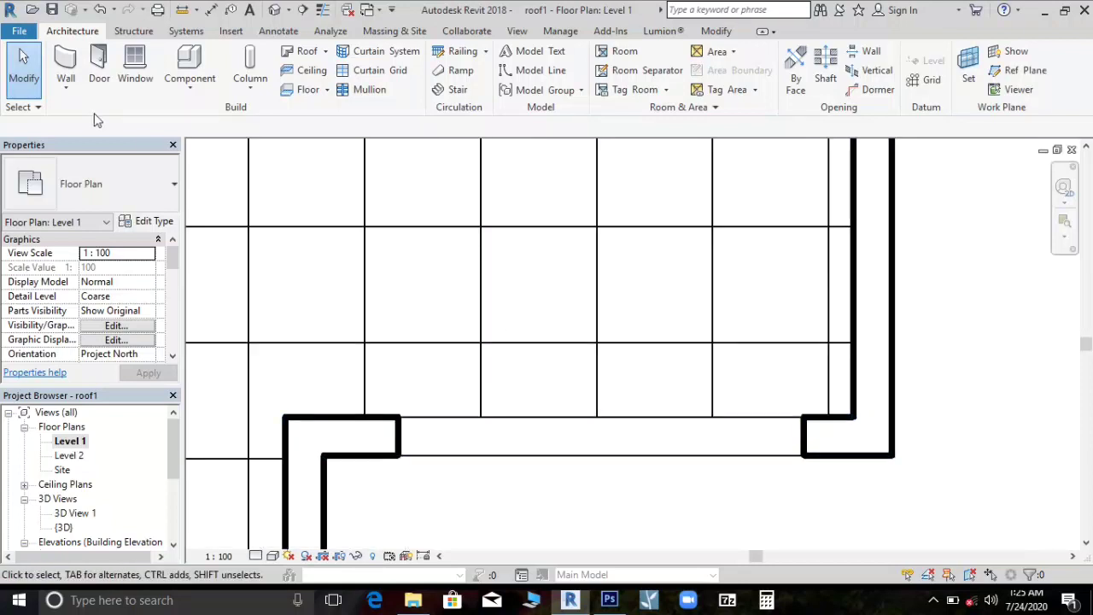
left_click(74, 70)
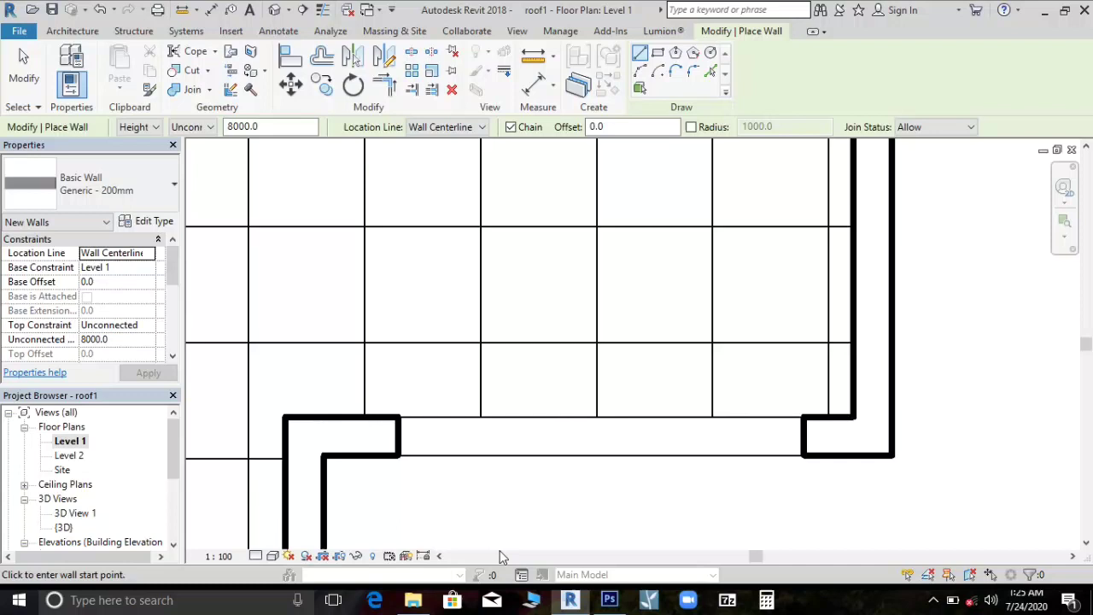
scroll(410, 438, "up", 2)
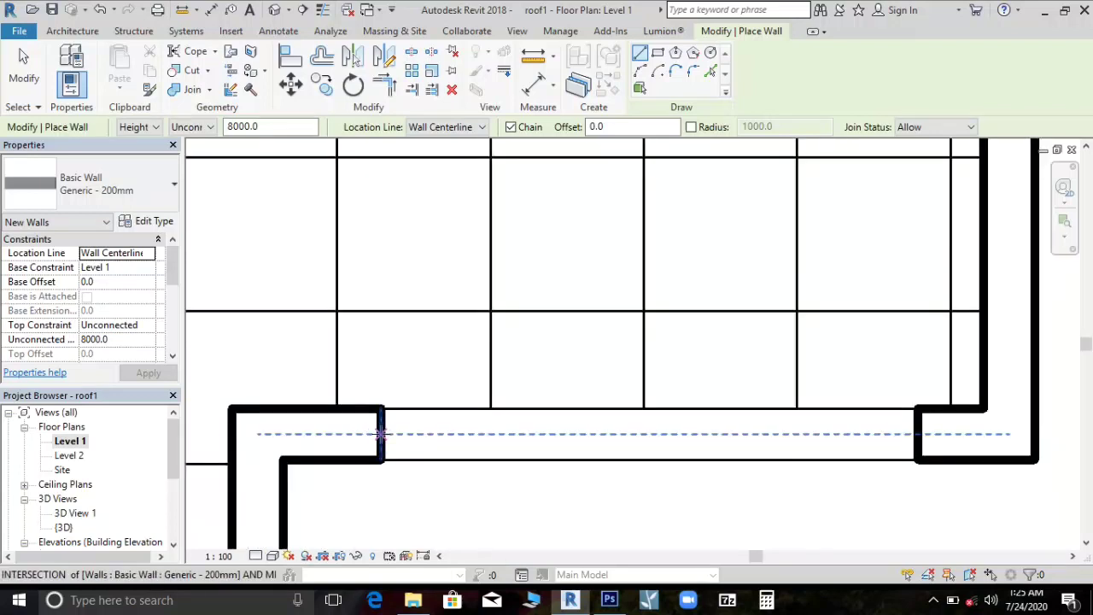
left_click(381, 434)
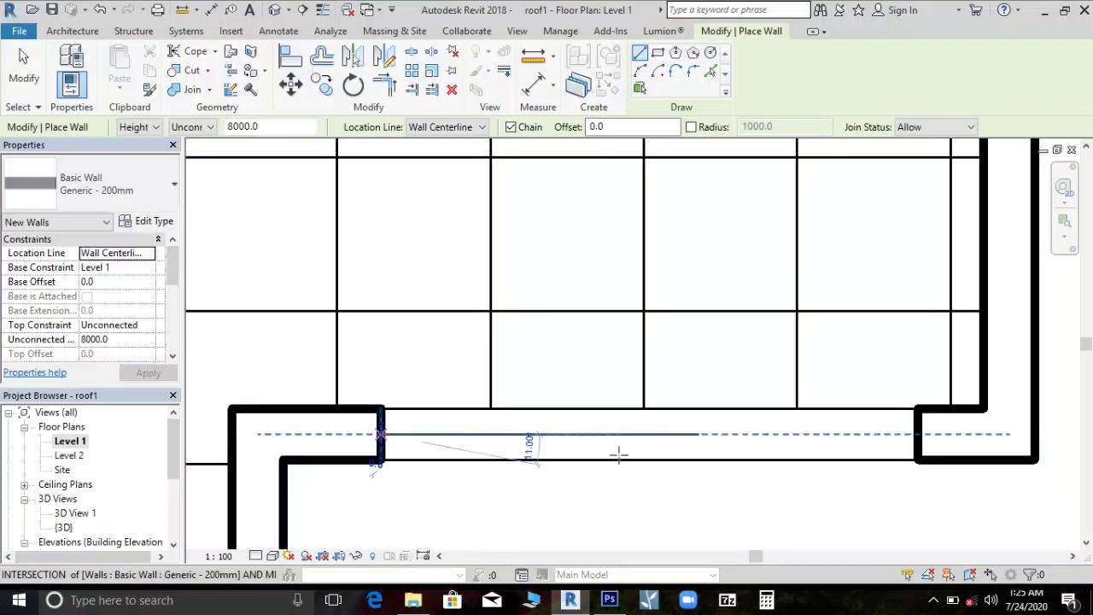
left_click(917, 434)
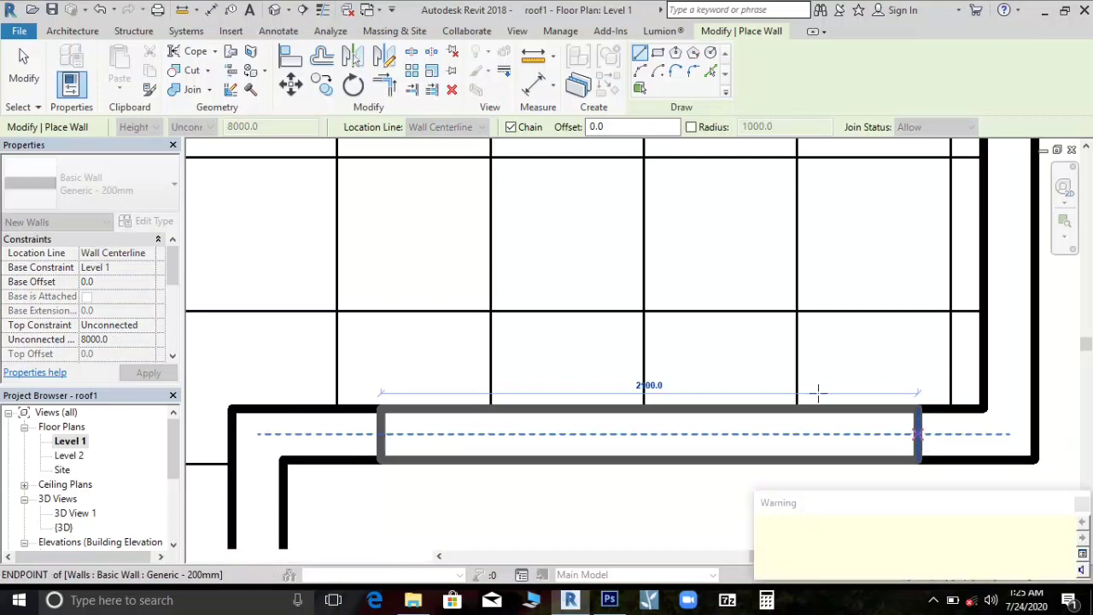
key("Escape")
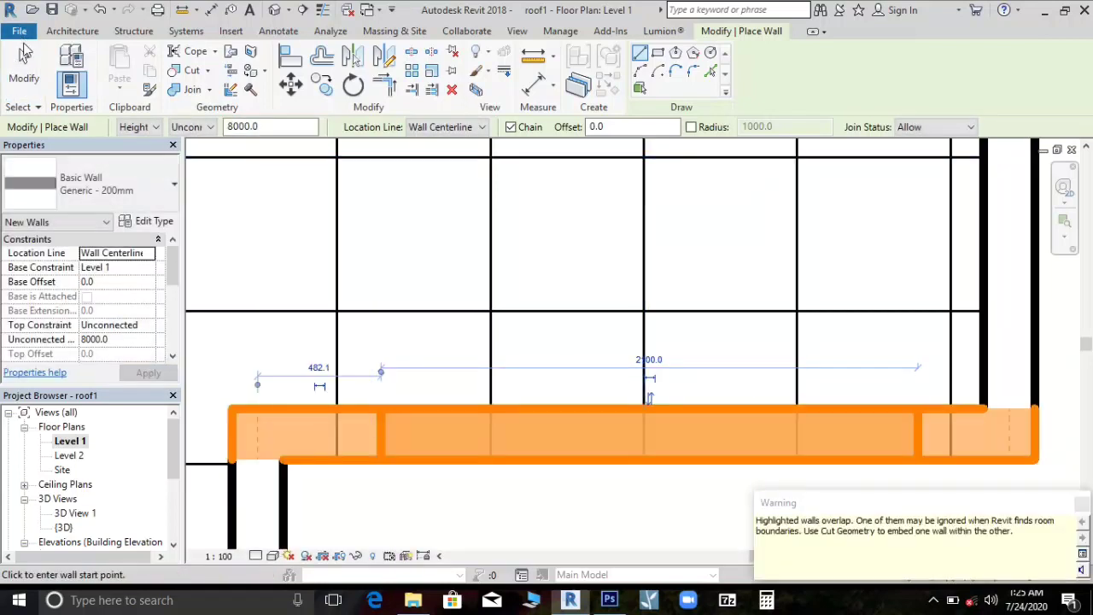
left_click(24, 68)
In the 3D view, dismiss the overlap warning and select the new wall covering the arch
left_click(274, 9)
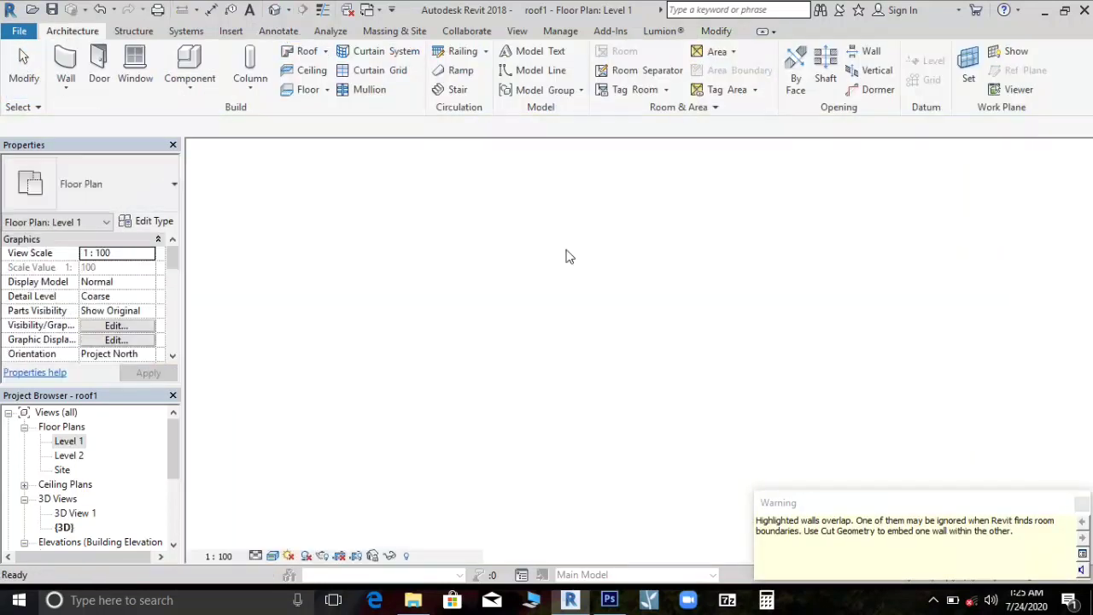
scroll(675, 447, "down", 3)
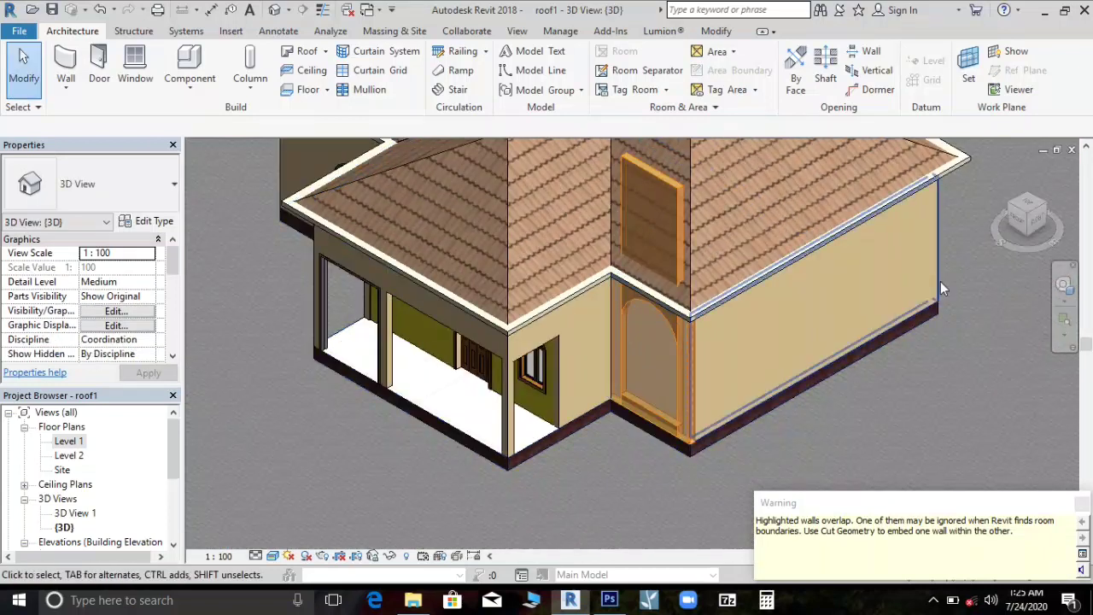
left_click(927, 351)
scroll(641, 226, "up", 2)
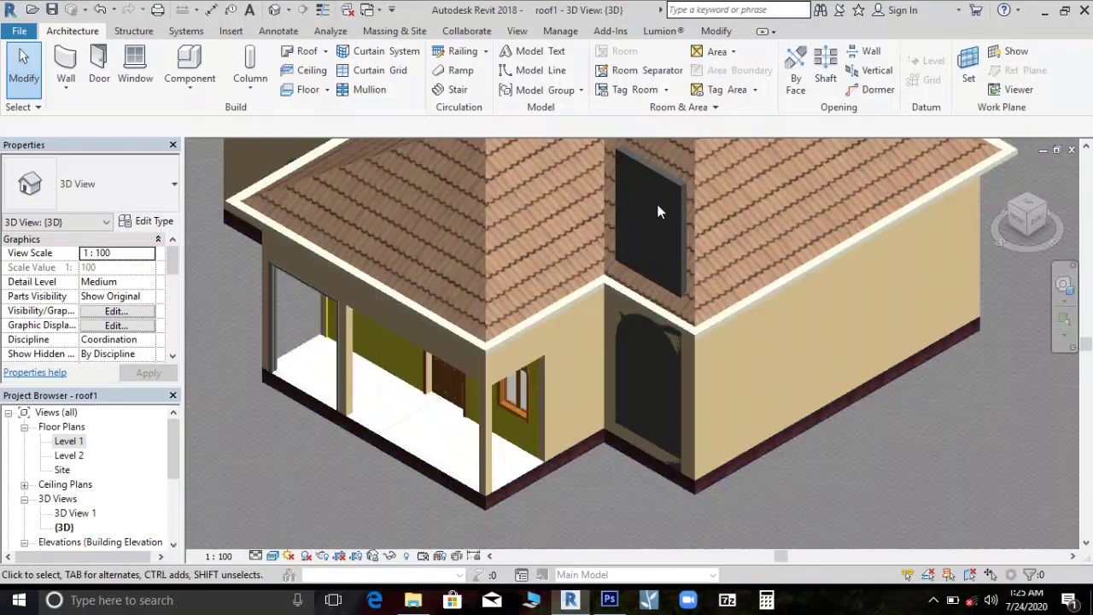
left_click(672, 185)
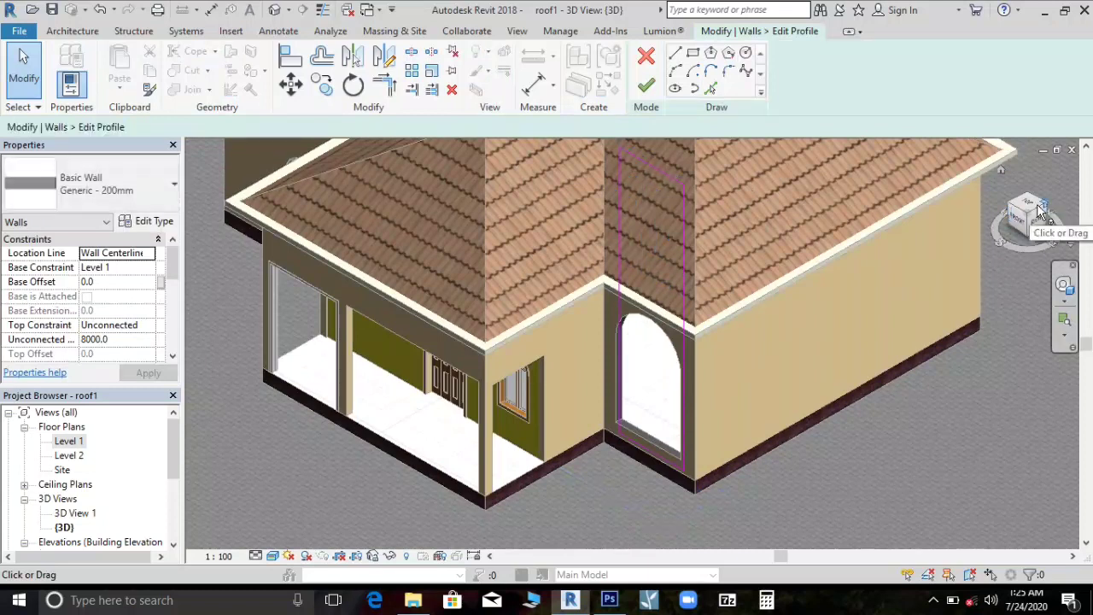
From the front view, select and remove the new wall's rectangular profile sketch lines
left_click(1021, 229)
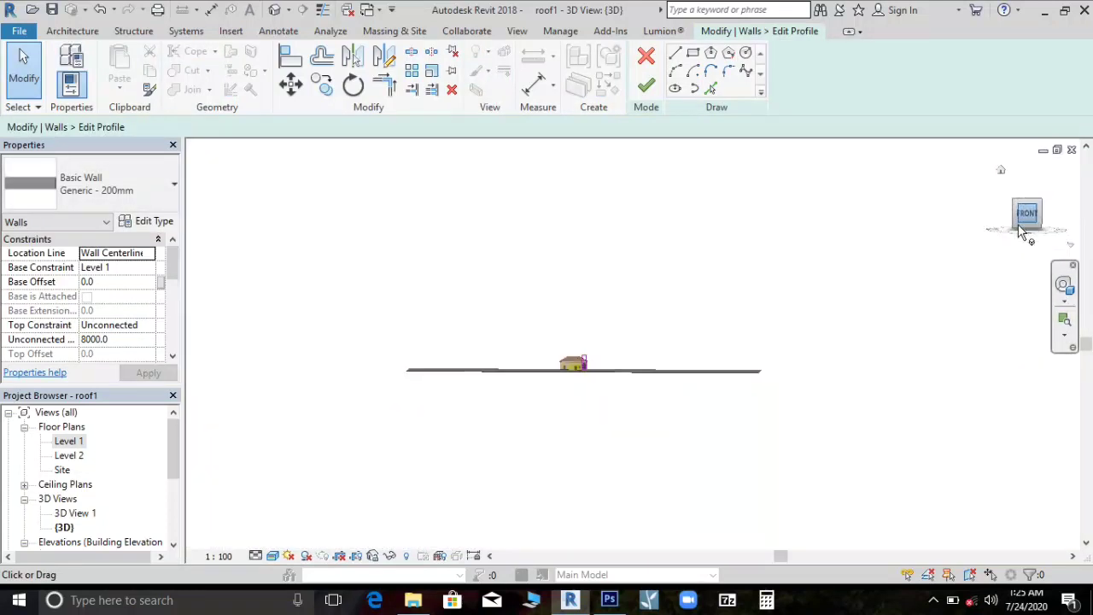
scroll(641, 351, "up", 10)
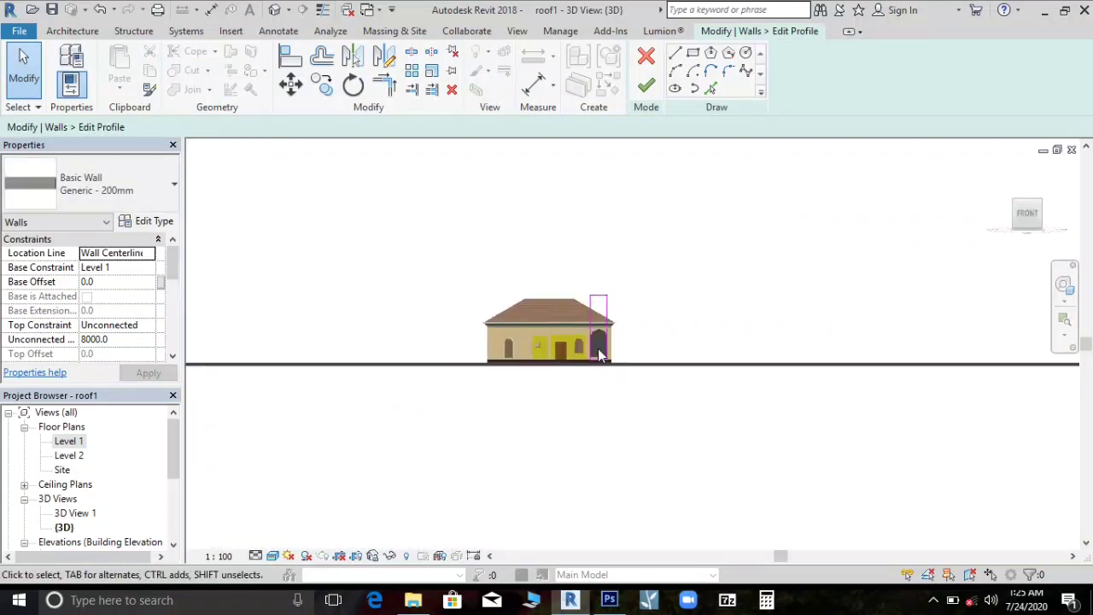
scroll(599, 343, "down", 5)
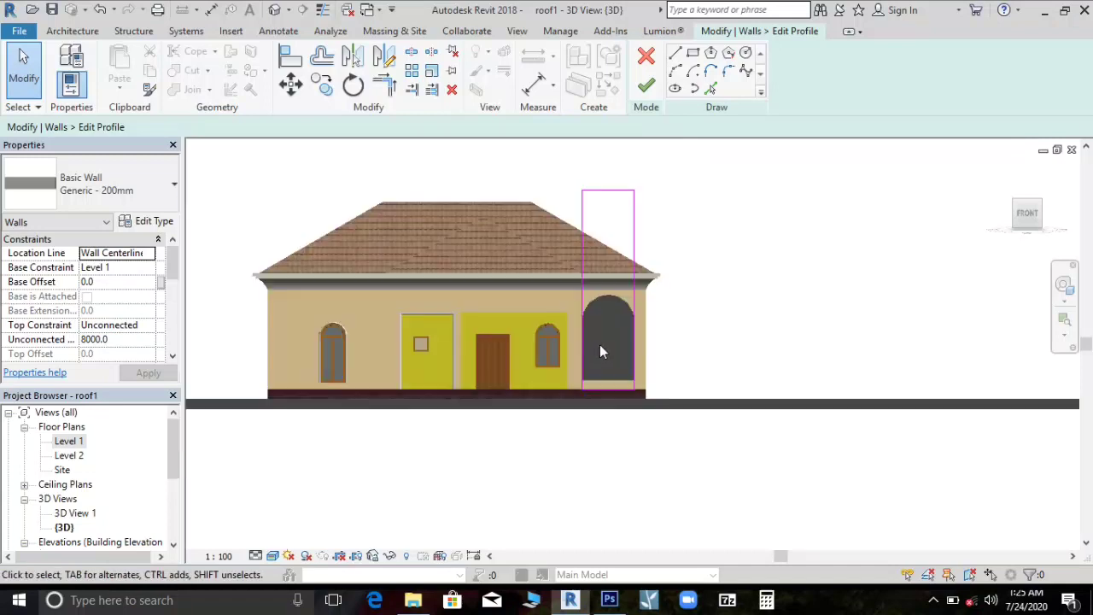
scroll(644, 247, "up", 1)
mouse_move(499, 178)
left_mouse_down()
mouse_move(652, 317)
mouse_move(714, 492)
left_mouse_up()
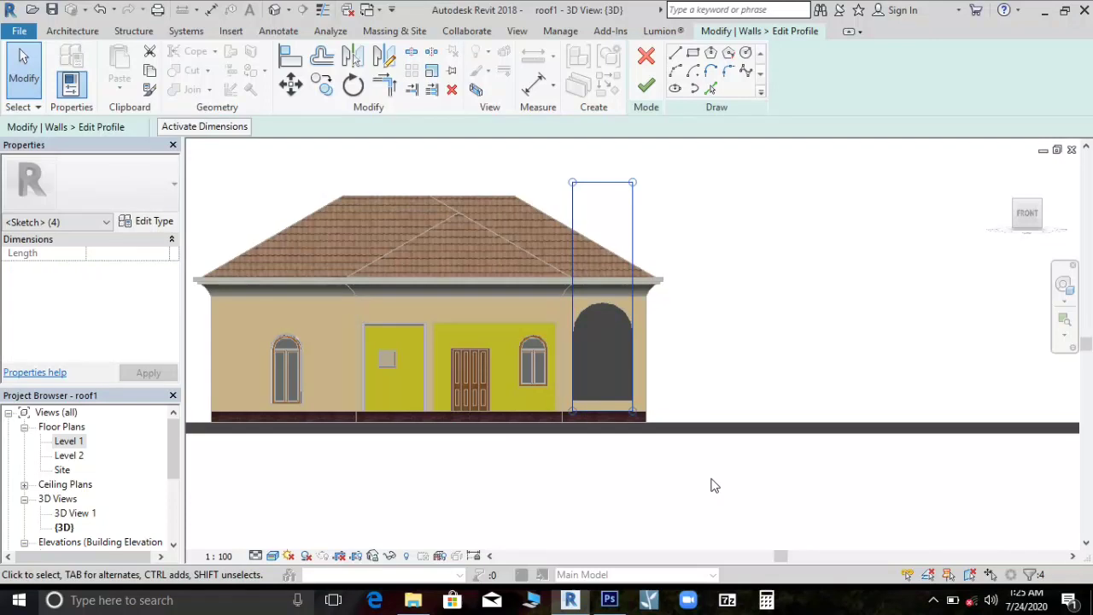
left_click(698, 447)
scroll(637, 326, "up", 4)
scroll(666, 328, "up", 1)
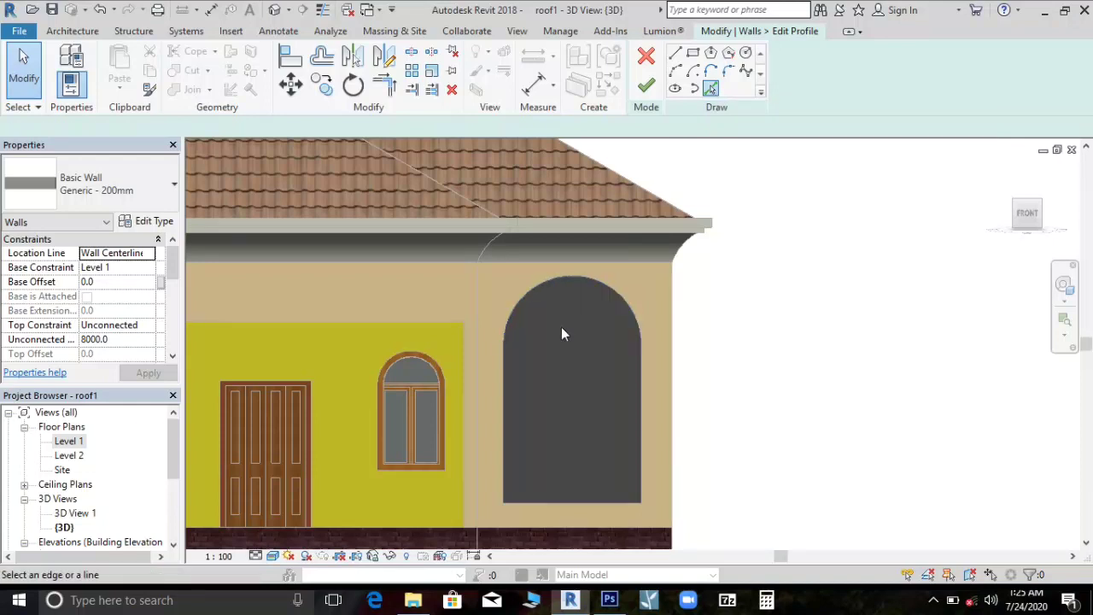
Pick the arch's left edge, curved top, right edge and bottom as the new profile lines
left_click(502, 368)
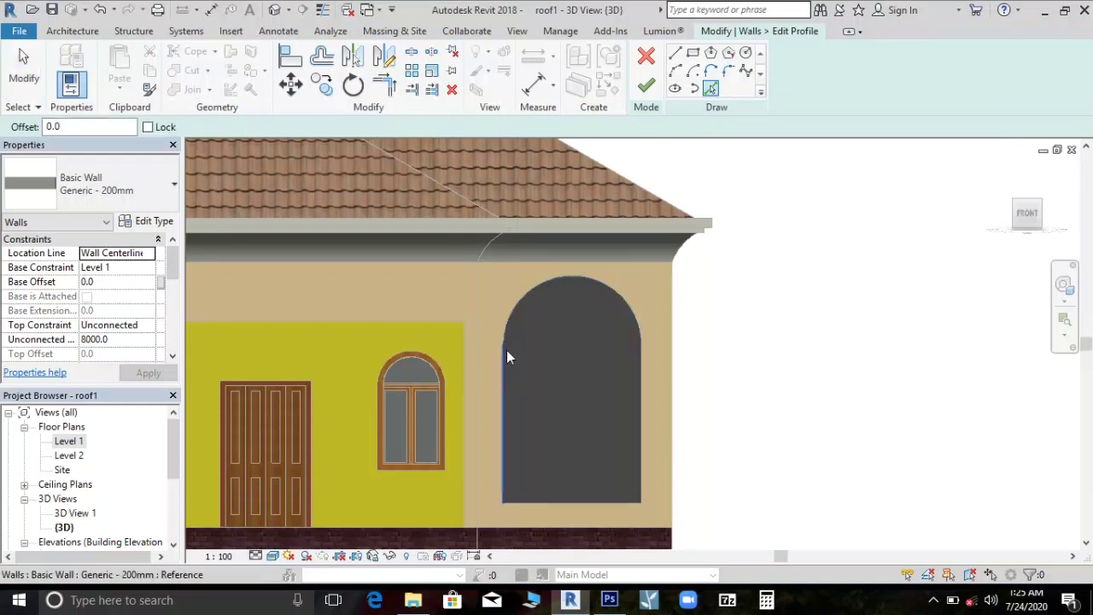
left_click(517, 299)
left_click(645, 380)
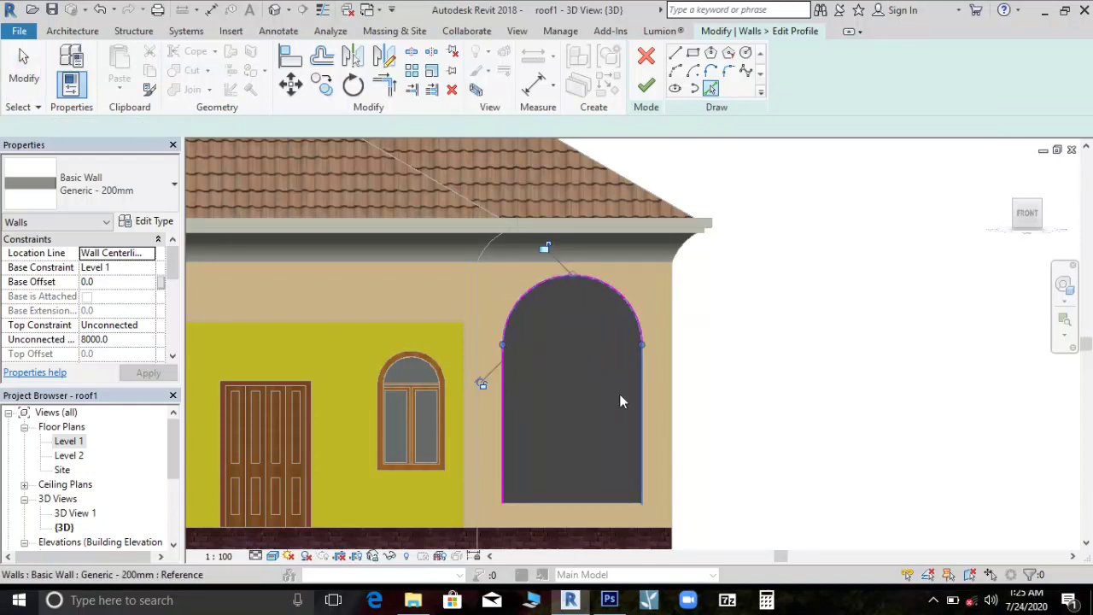
left_click(591, 503)
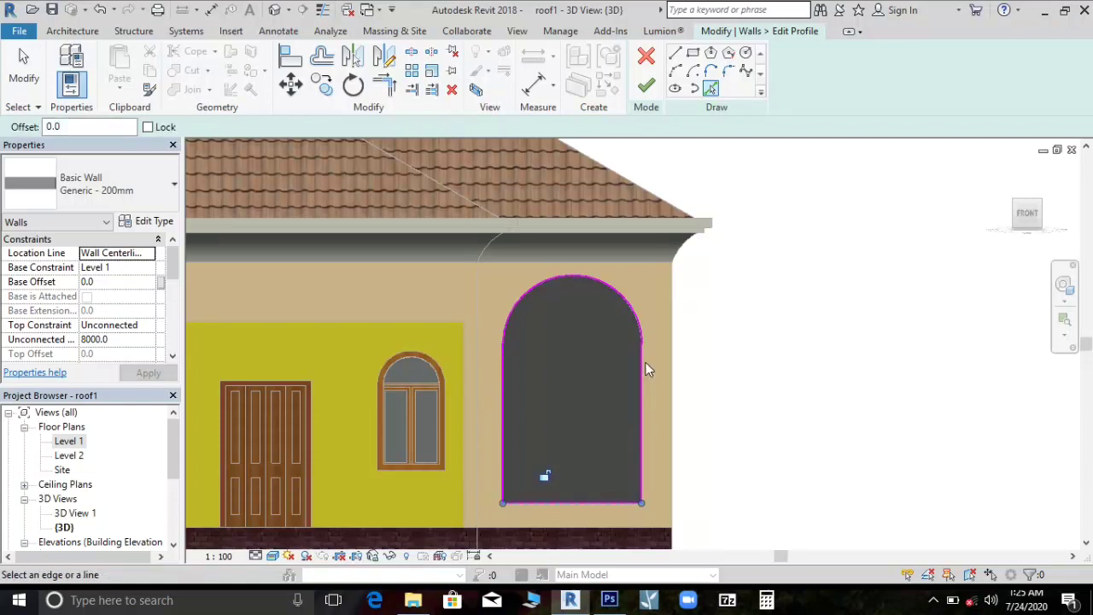
Finish the profile edit, then zoom in from an isometric view and select the arched wall panel
left_click(649, 92)
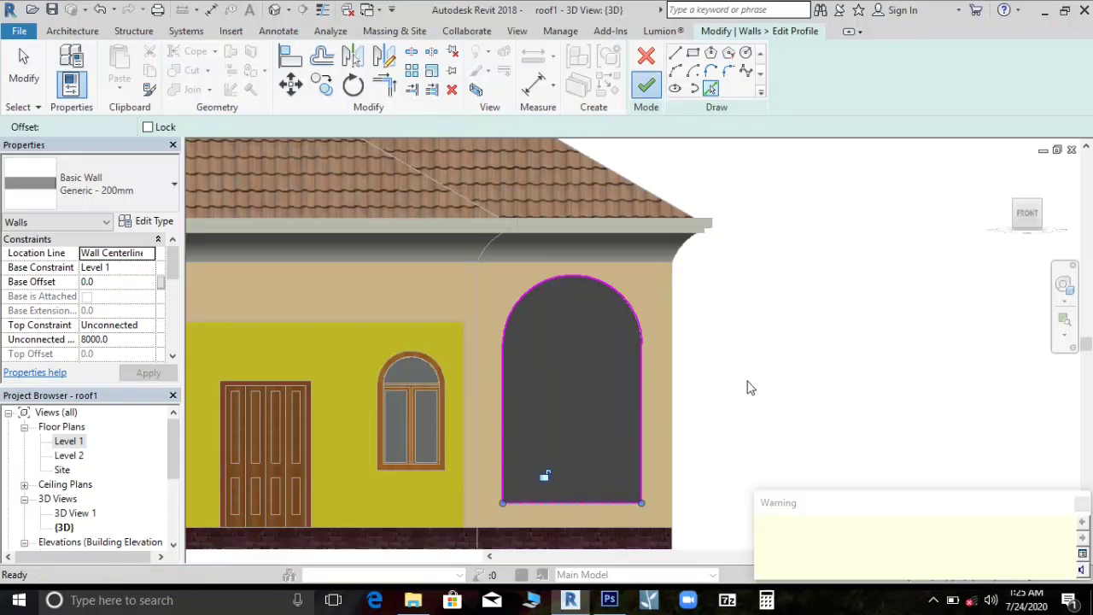
left_click(818, 361)
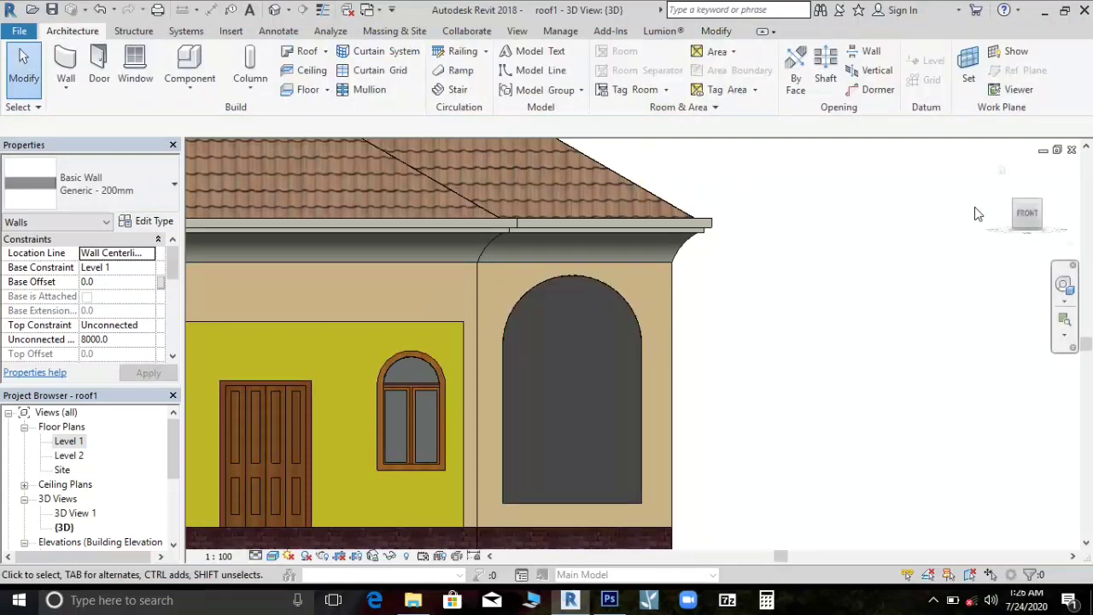
left_click(1003, 177)
scroll(598, 316, "up", 5)
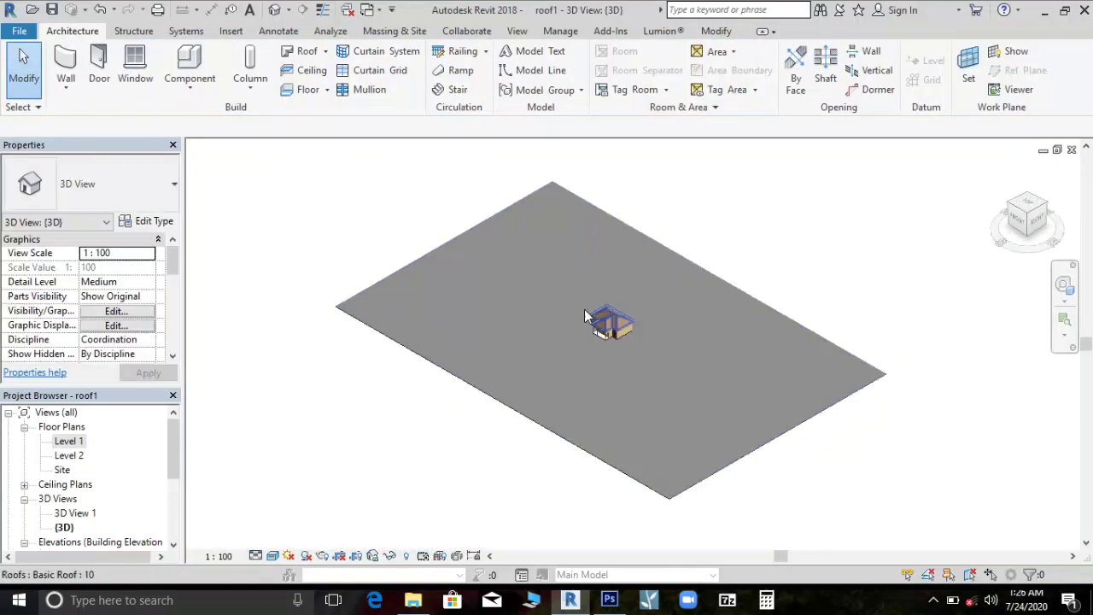
scroll(659, 305, "up", 8)
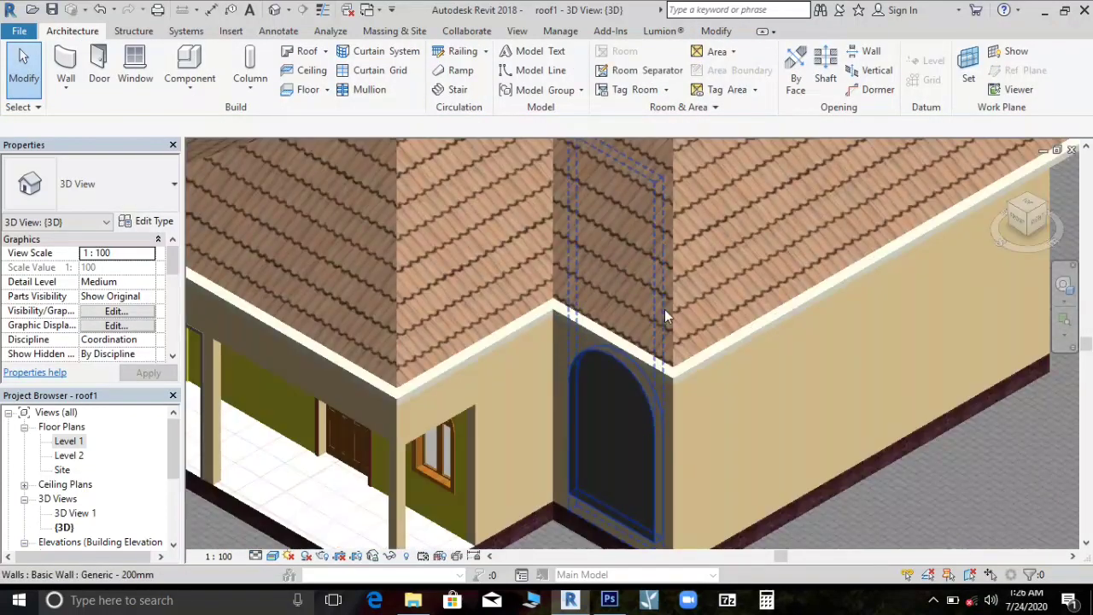
scroll(585, 446, "up", 3)
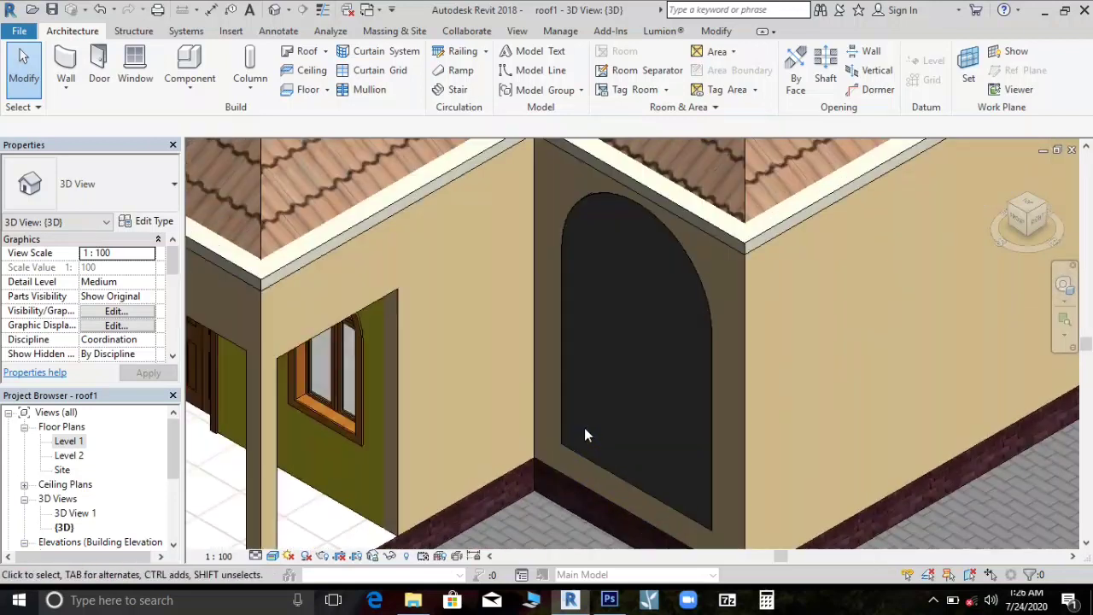
left_click(565, 412)
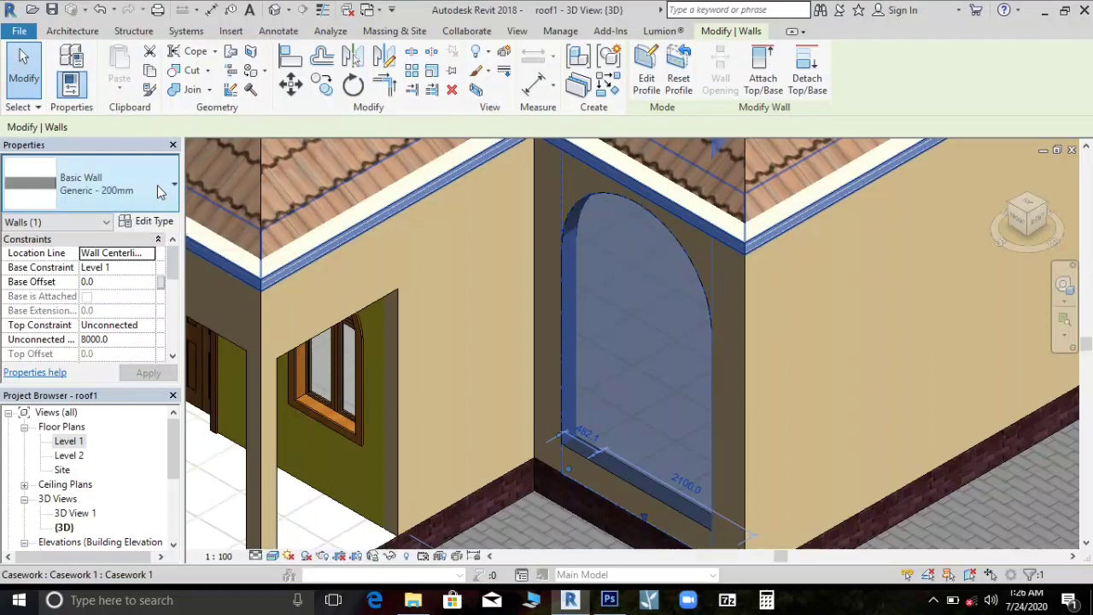
Switch the arched wall's type from Generic - 200mm to Curtain Wall and deselect it
left_click(158, 191)
scroll(85, 316, "down", 5)
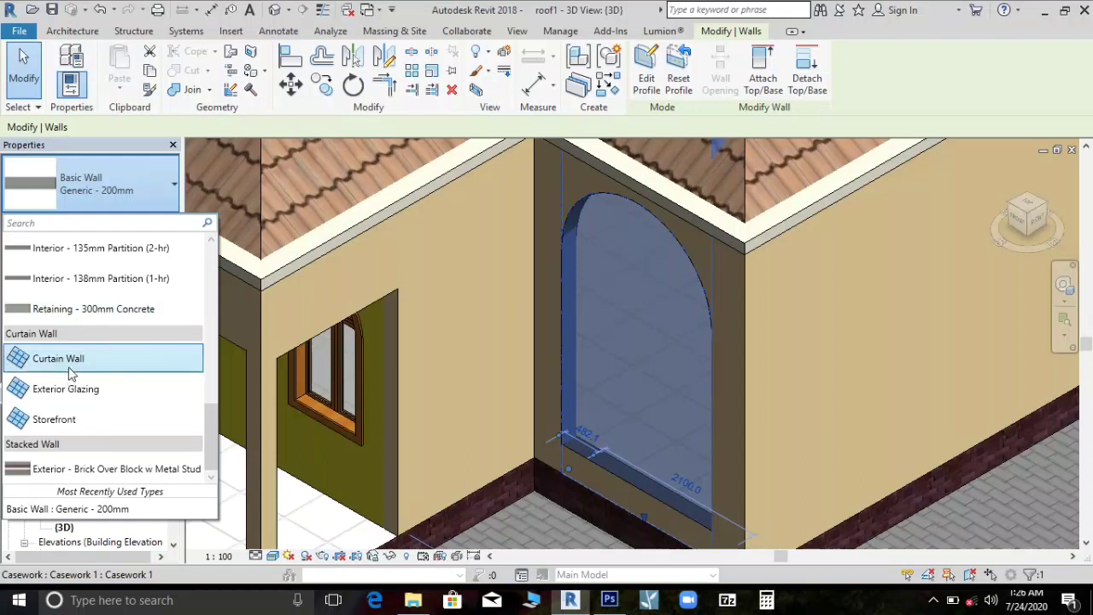
left_click(71, 367)
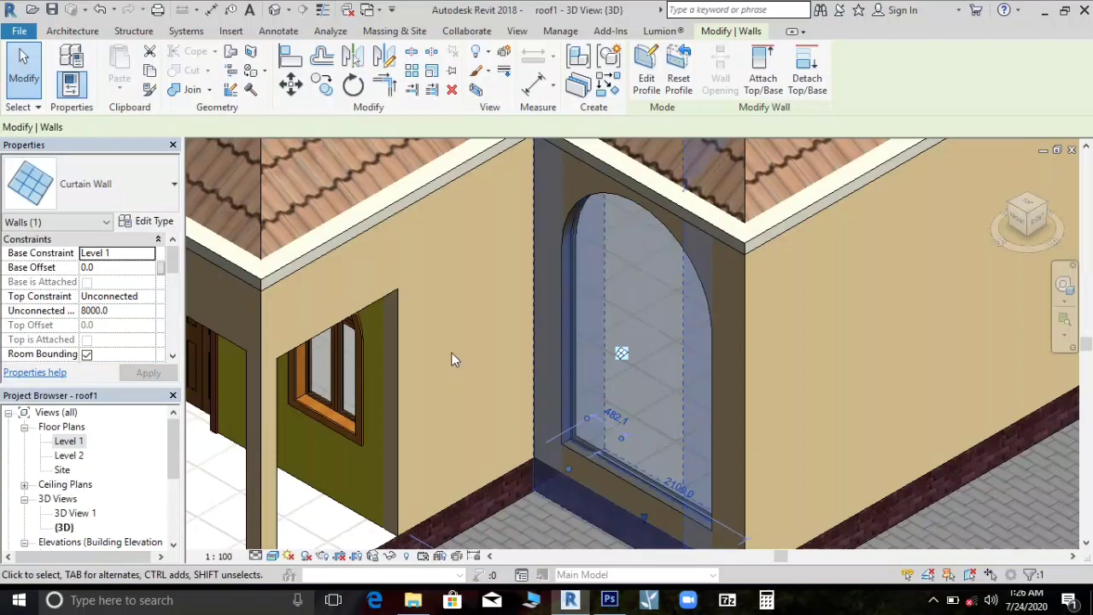
scroll(502, 383, "down", 1)
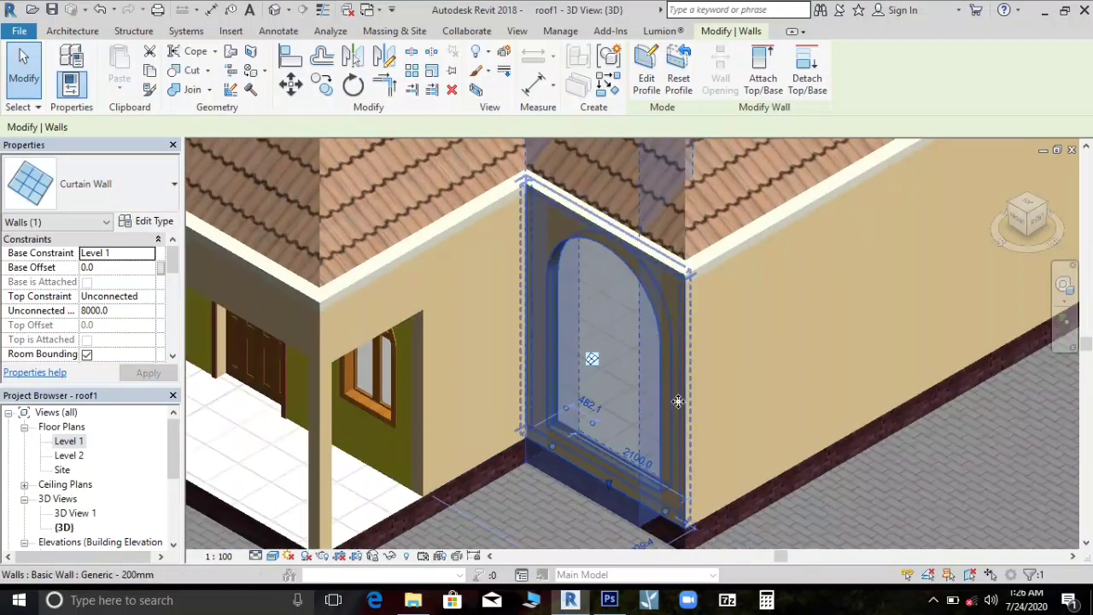
key("Escape")
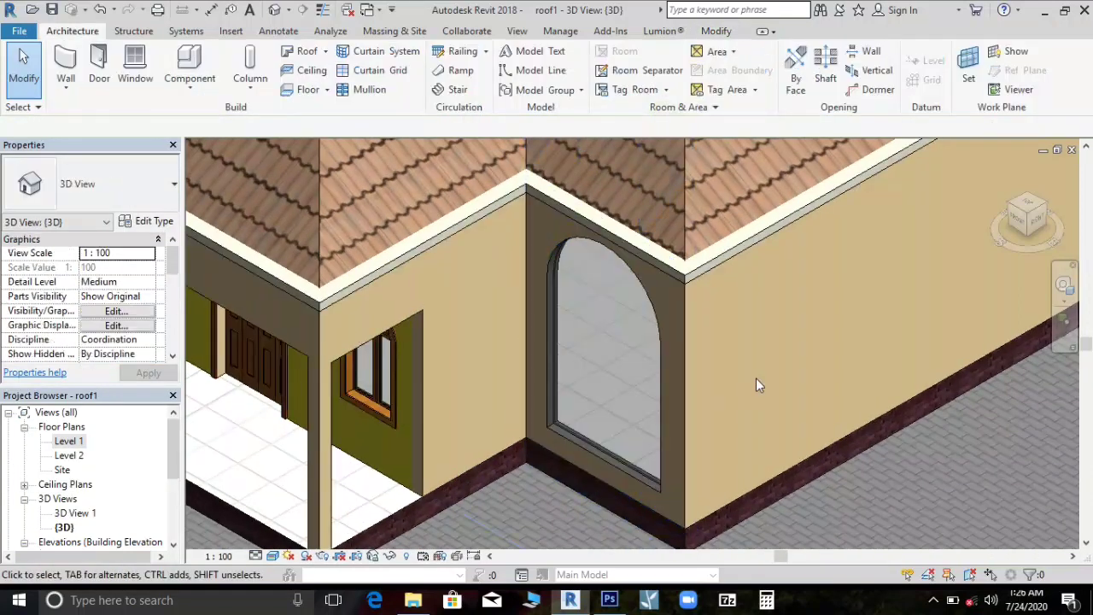
Duplicate the curtain wall's type as a new type named 'kc wall'
left_click(584, 414)
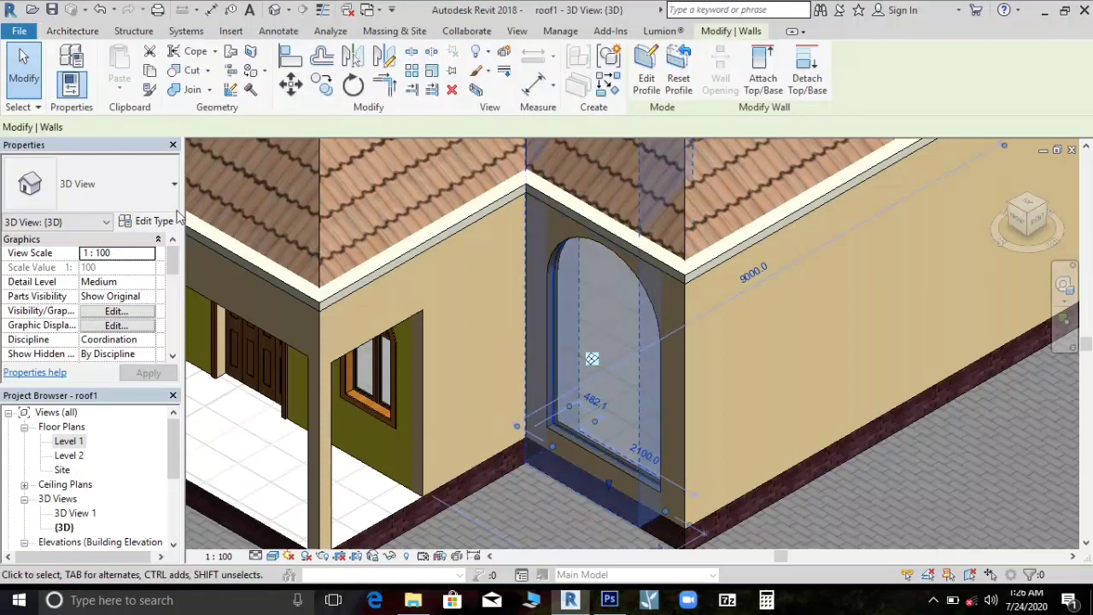
left_click(152, 221)
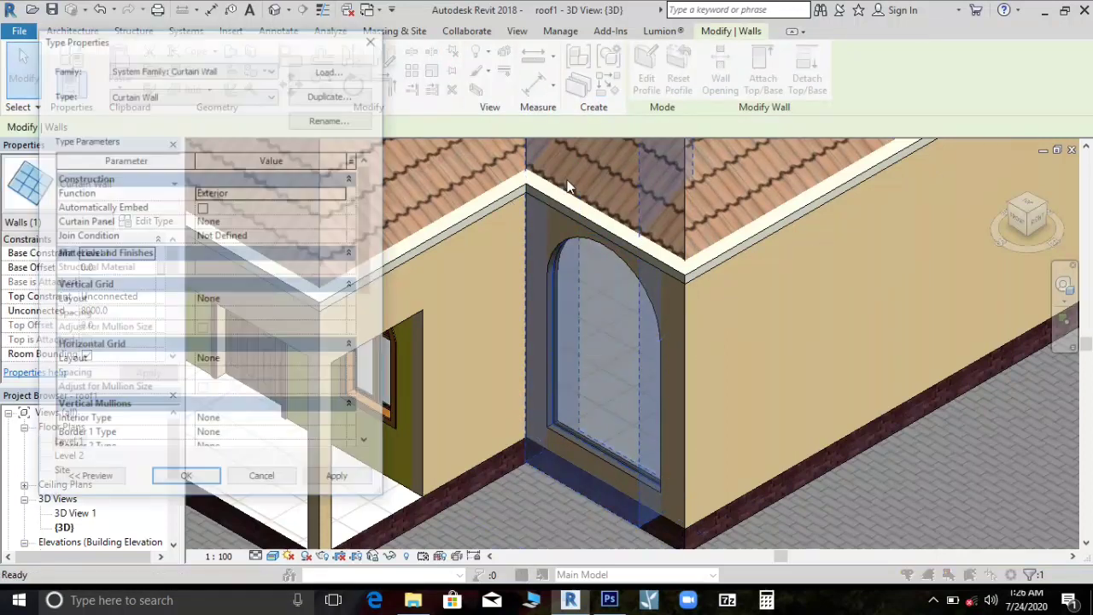
left_click(307, 95)
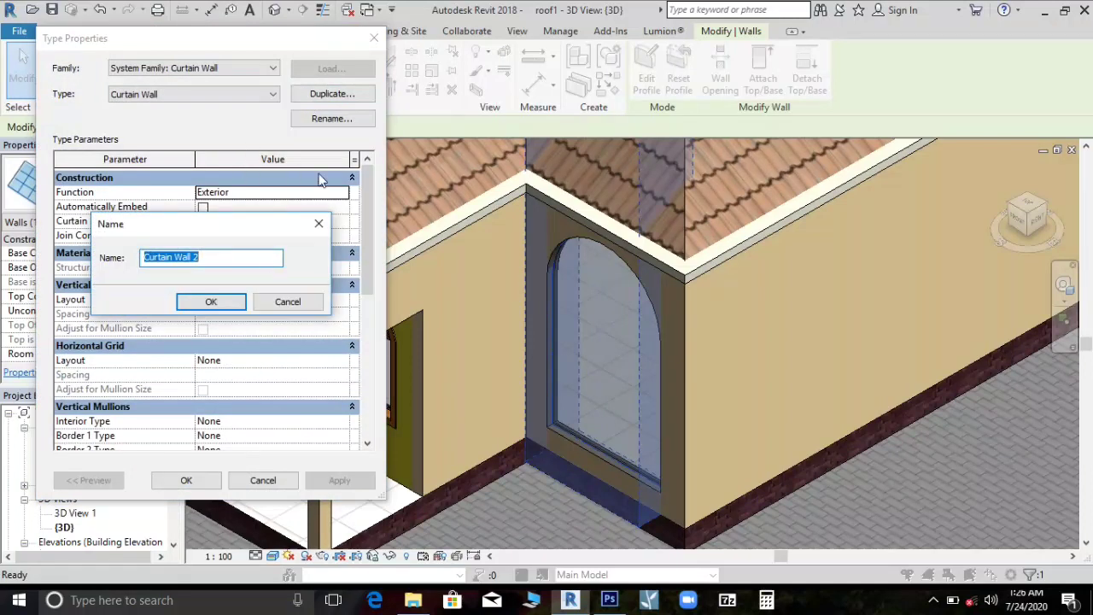
type("kc")
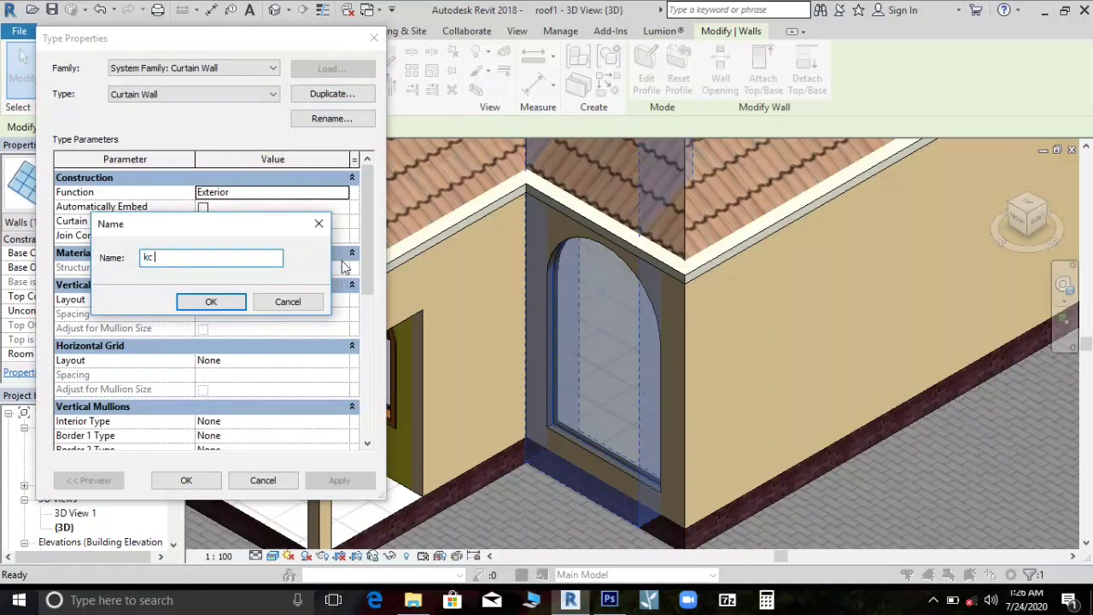
type(" wall")
left_click(220, 306)
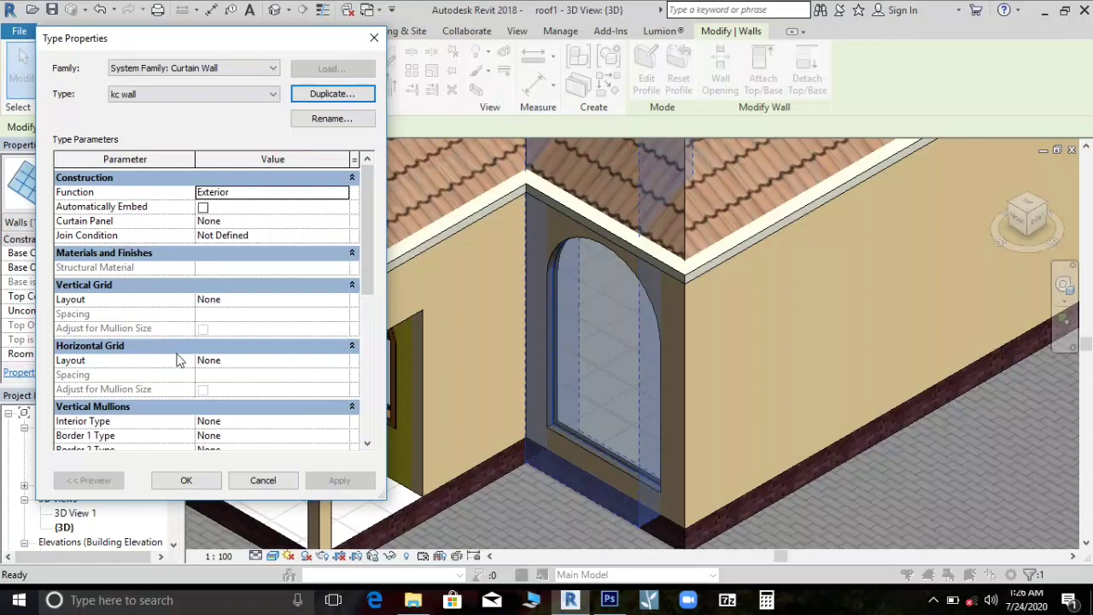
Set the Vertical Grid layout to Fixed Distance with 800 spacing
scroll(205, 352, "down", 3)
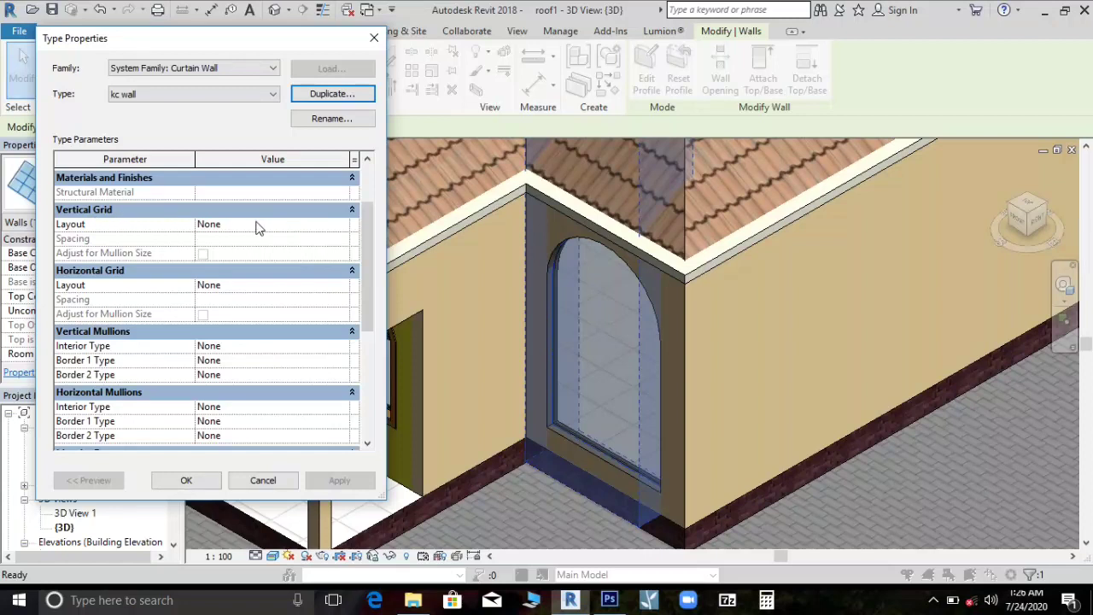
left_click(331, 224)
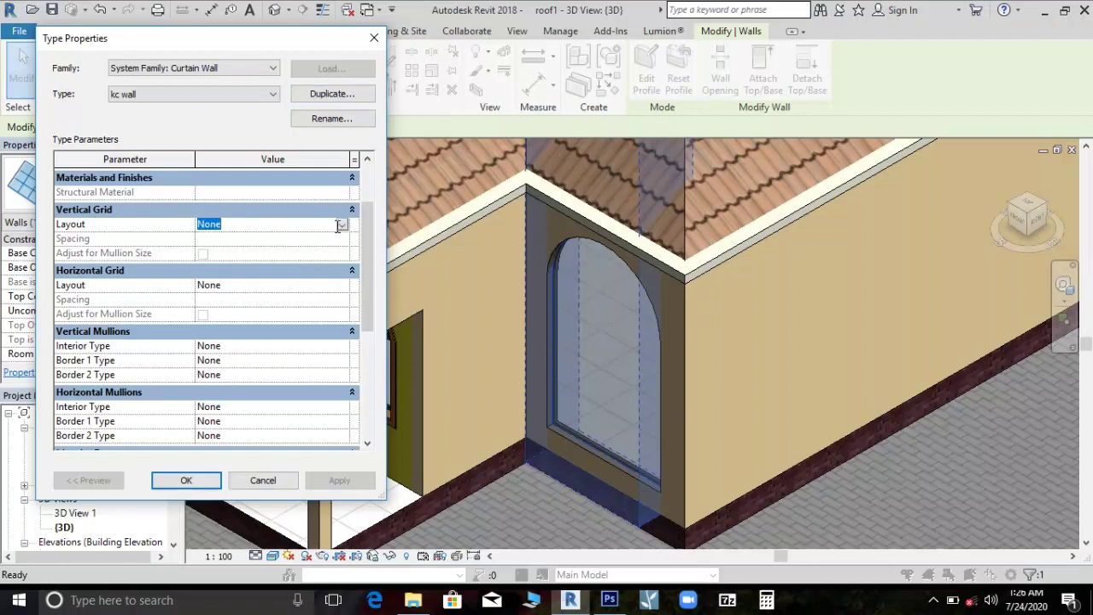
left_click(342, 225)
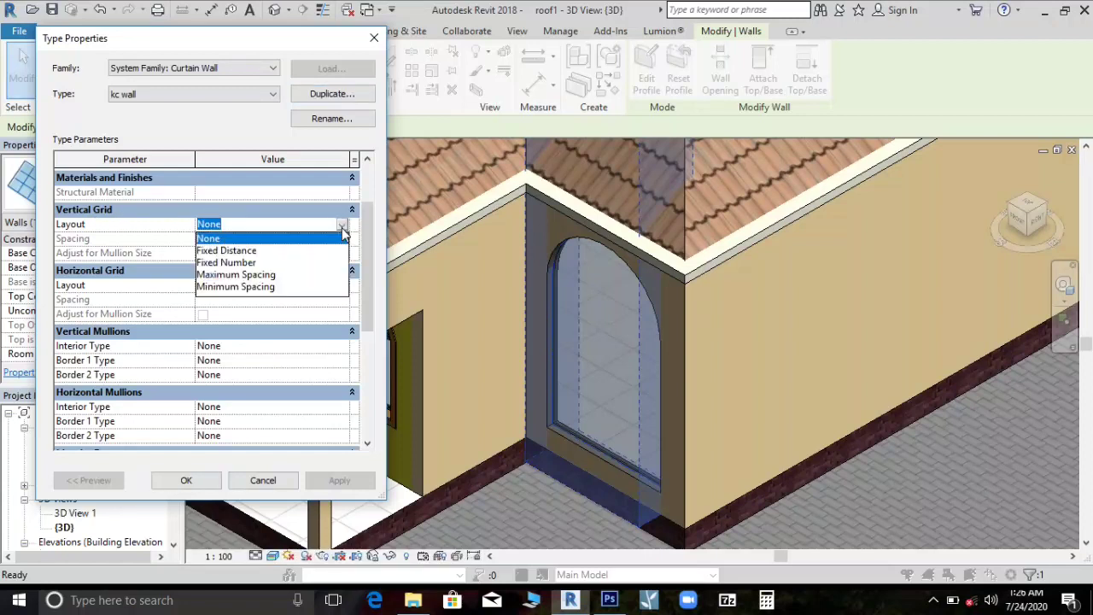
left_click(227, 252)
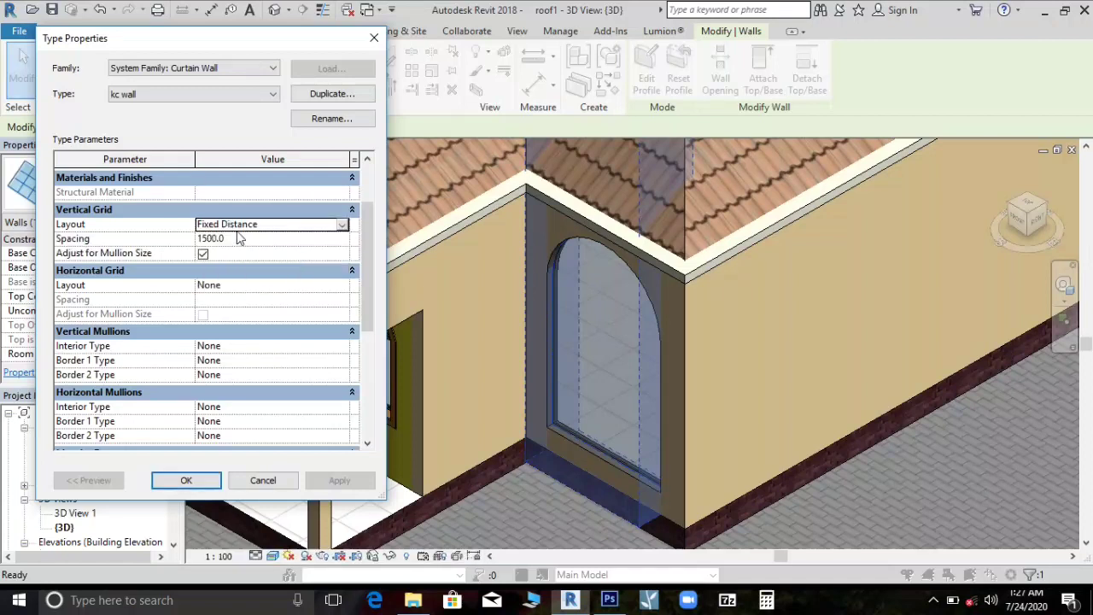
left_click(242, 243)
double_click(242, 239)
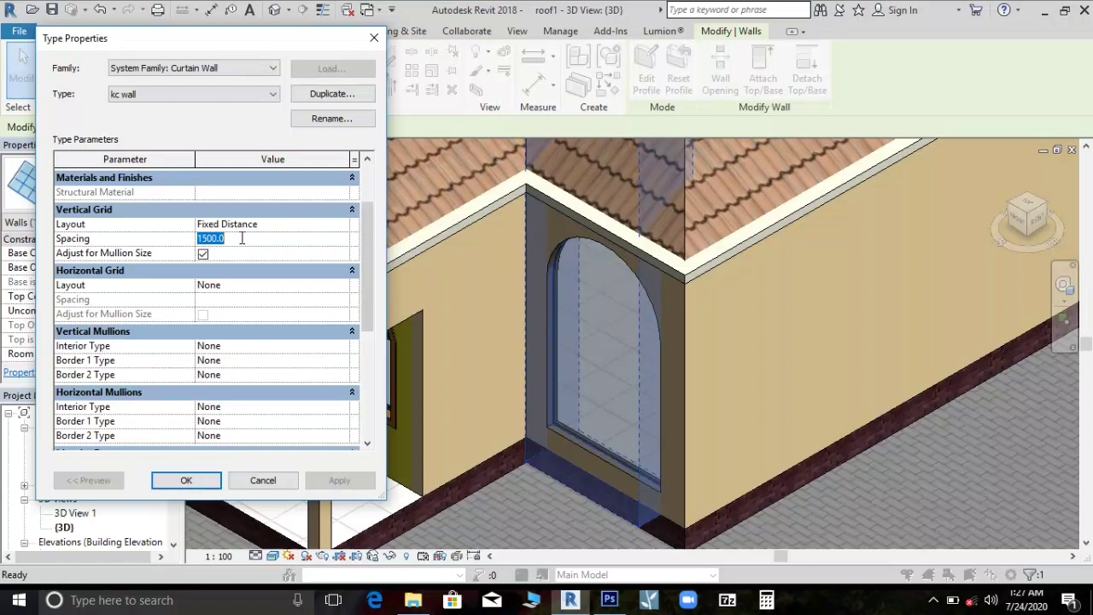
type("800")
left_click(344, 286)
Set the Horizontal Grid layout to Fixed Distance with 800 spacing and apply the type
left_click(342, 285)
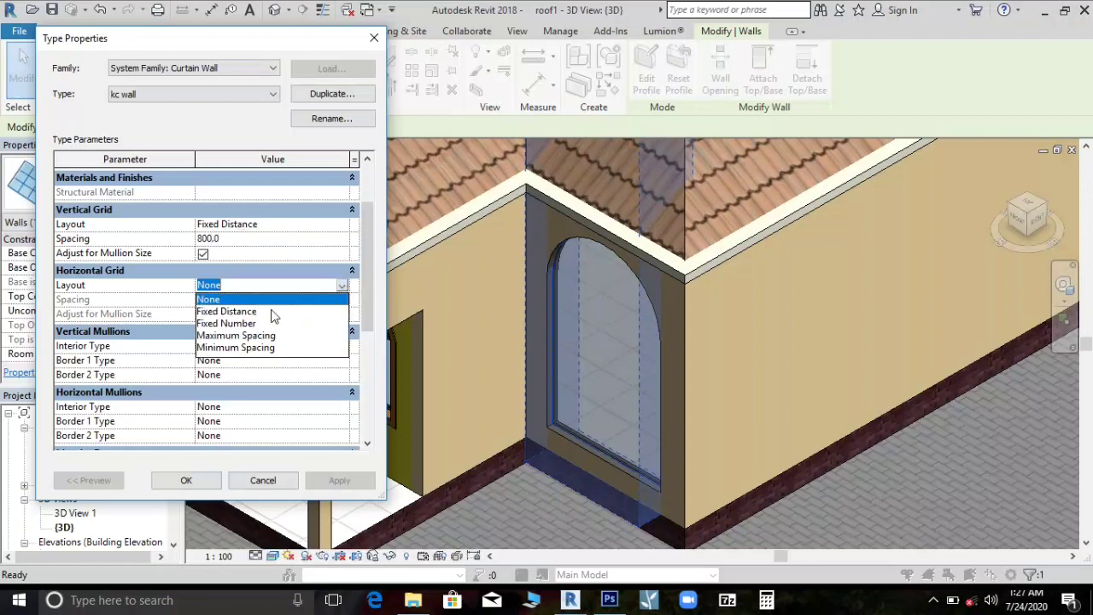
left_click(227, 311)
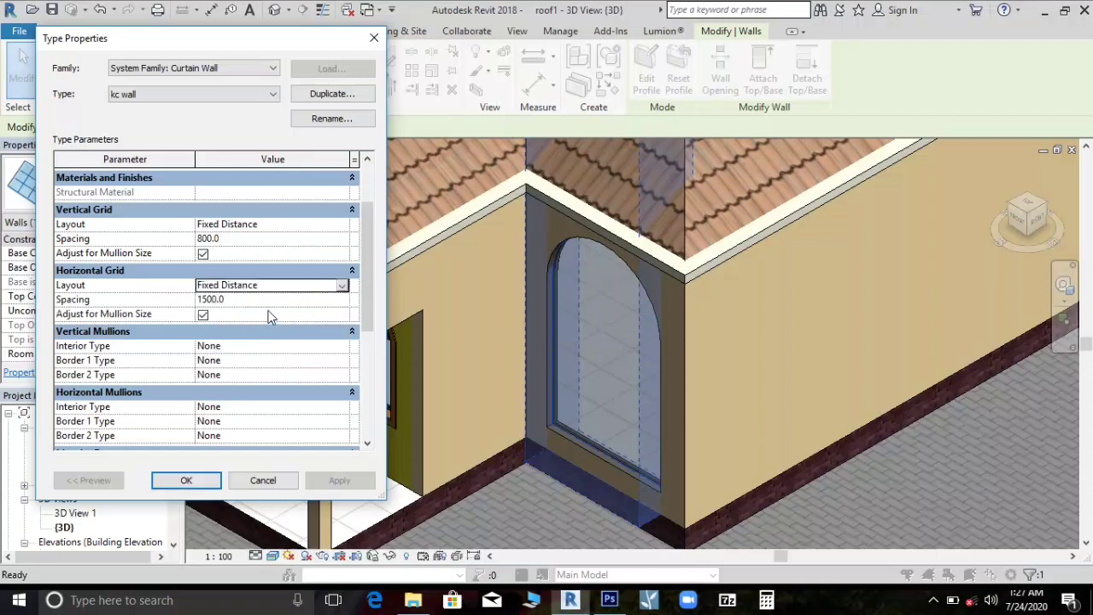
left_click(269, 315)
left_click(264, 299)
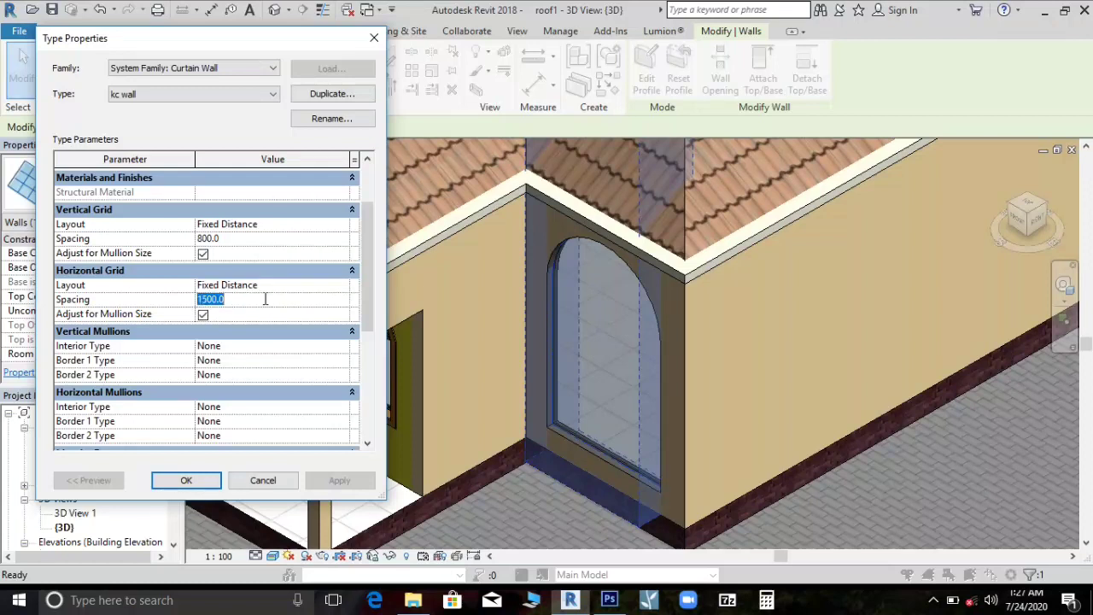
type("800")
left_click(205, 487)
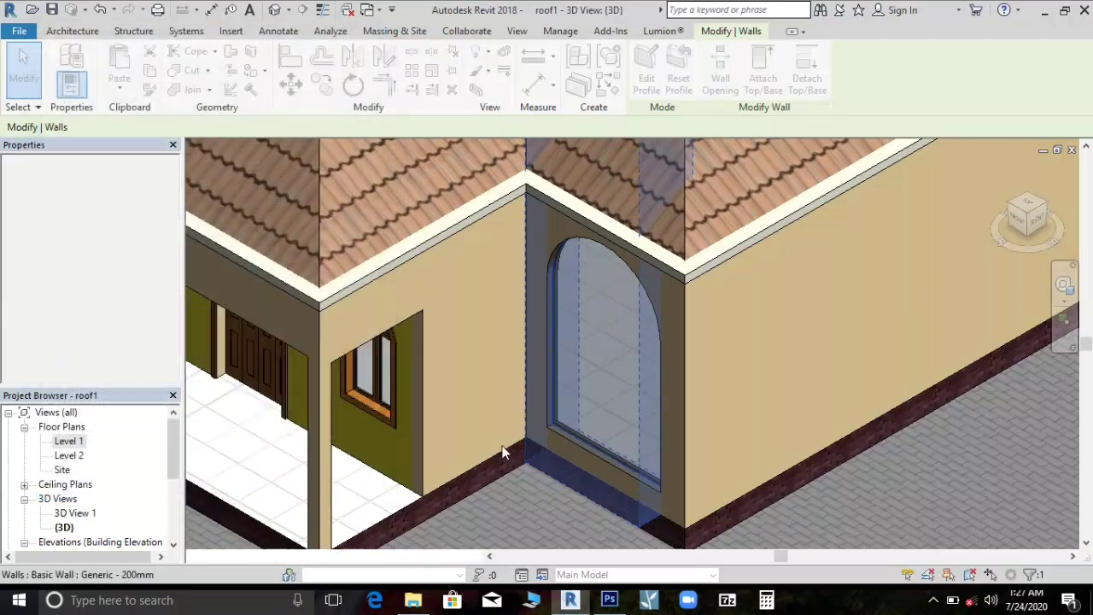
Tab-select the arched window's curtain wall and reopen its kc wall type properties
scroll(660, 408, "down", 2)
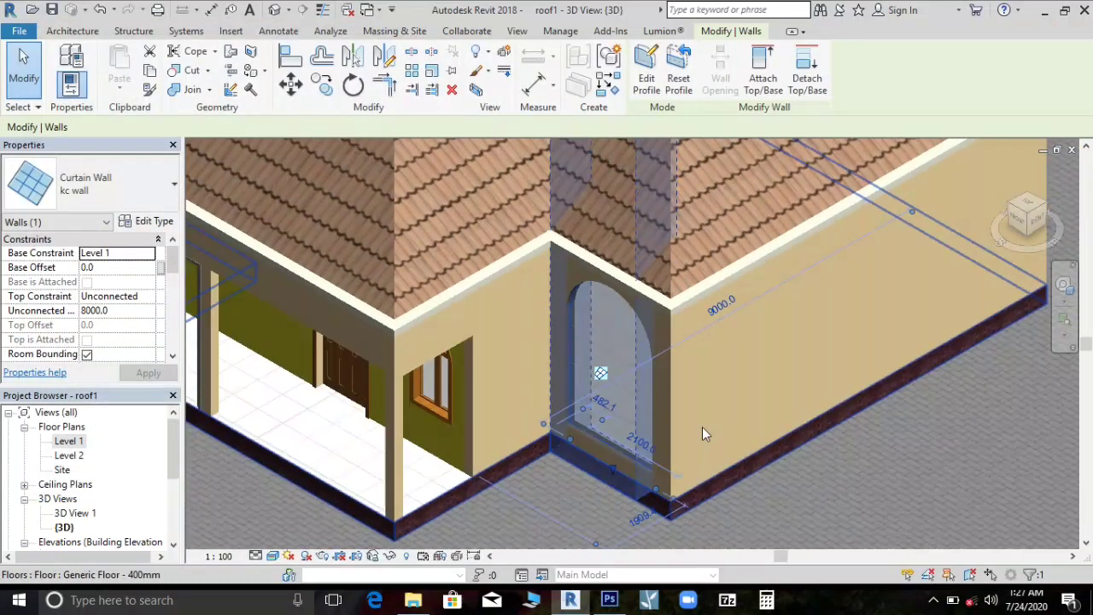
left_click(931, 487)
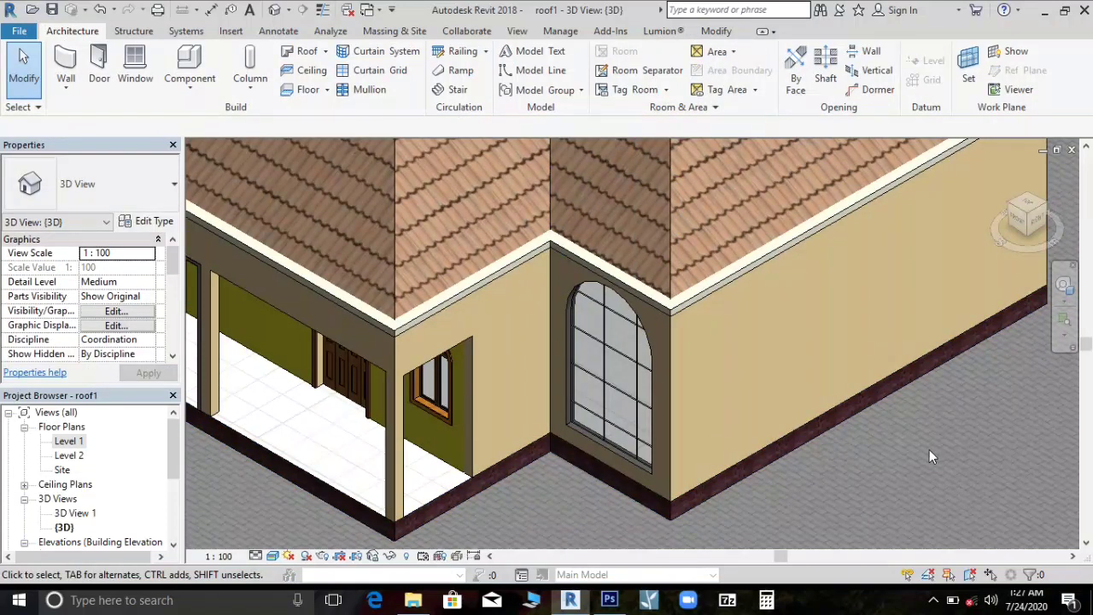
scroll(623, 342, "up", 3)
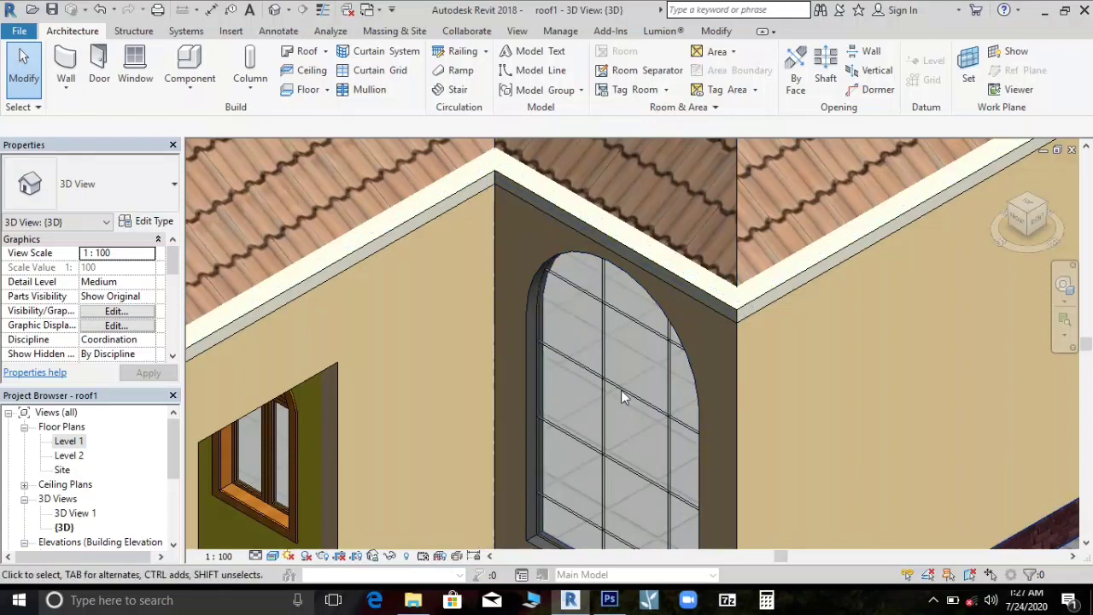
key("Tab")
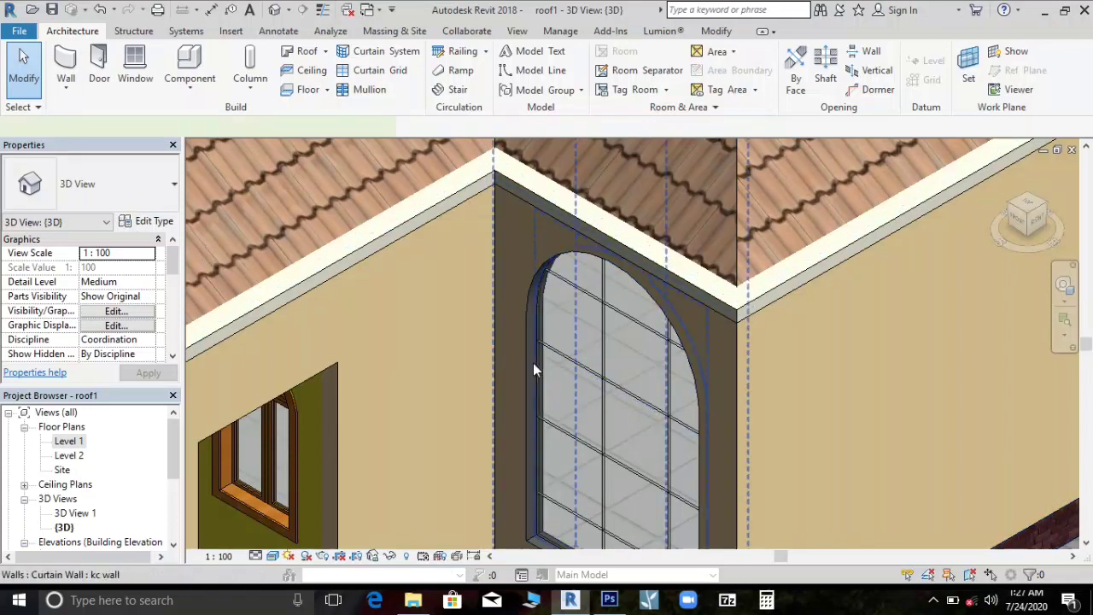
left_click(534, 367)
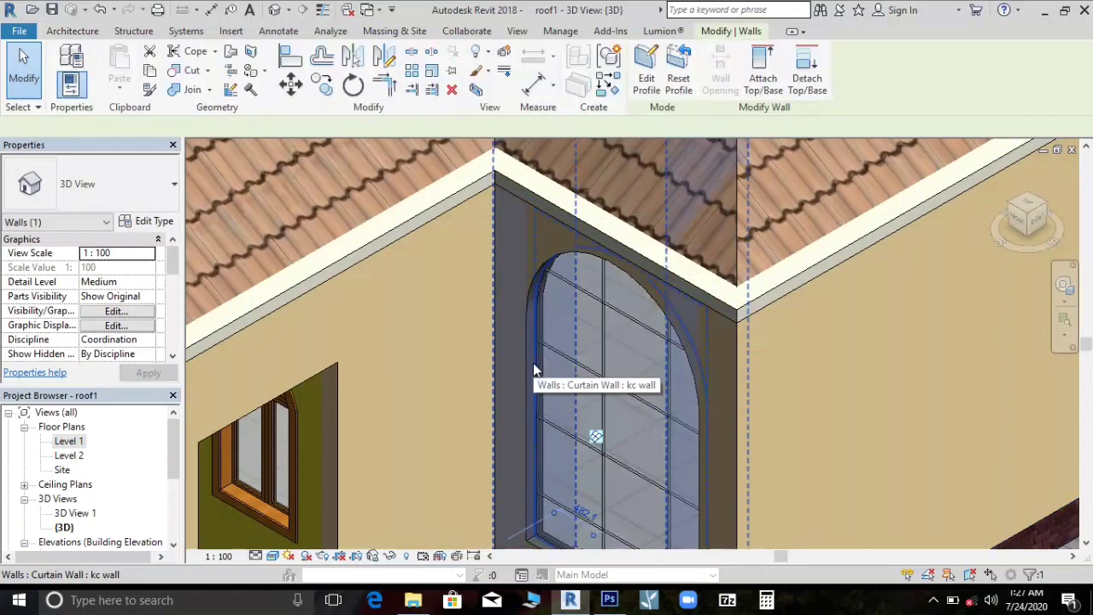
left_click(166, 221)
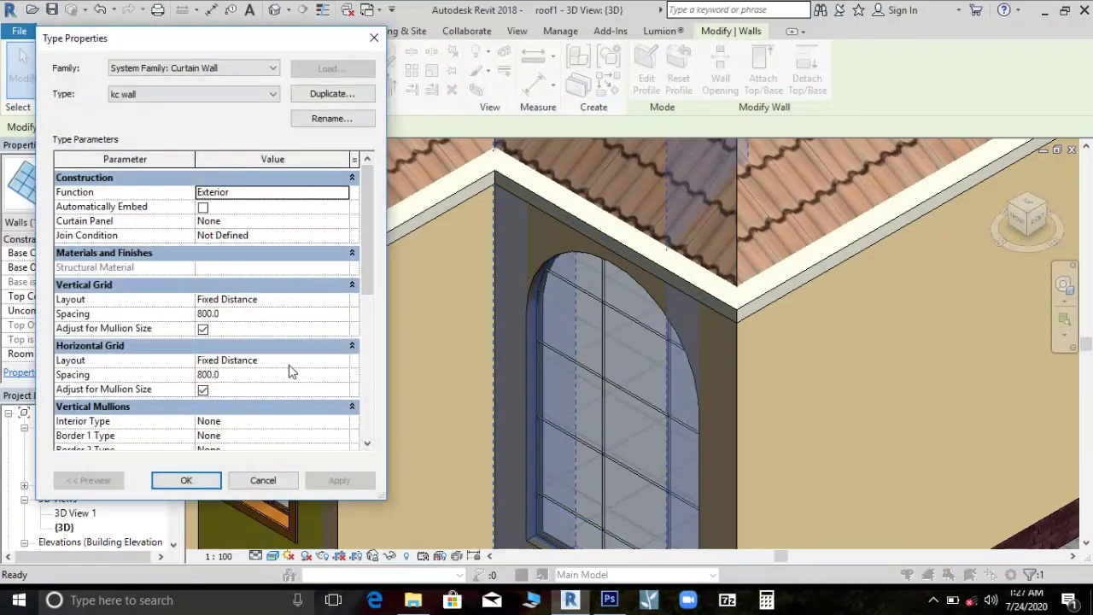
Try 25mm then 50mm radius circular vertical interior mullions, applying the 50mm version
scroll(313, 365, "down", 2)
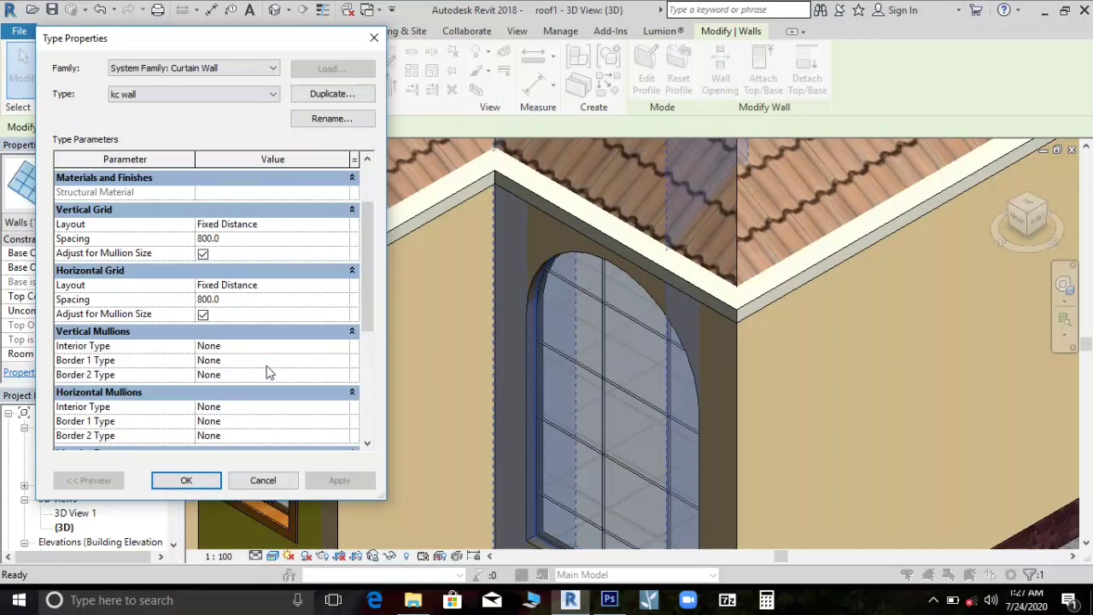
left_click(347, 355)
left_click(344, 346)
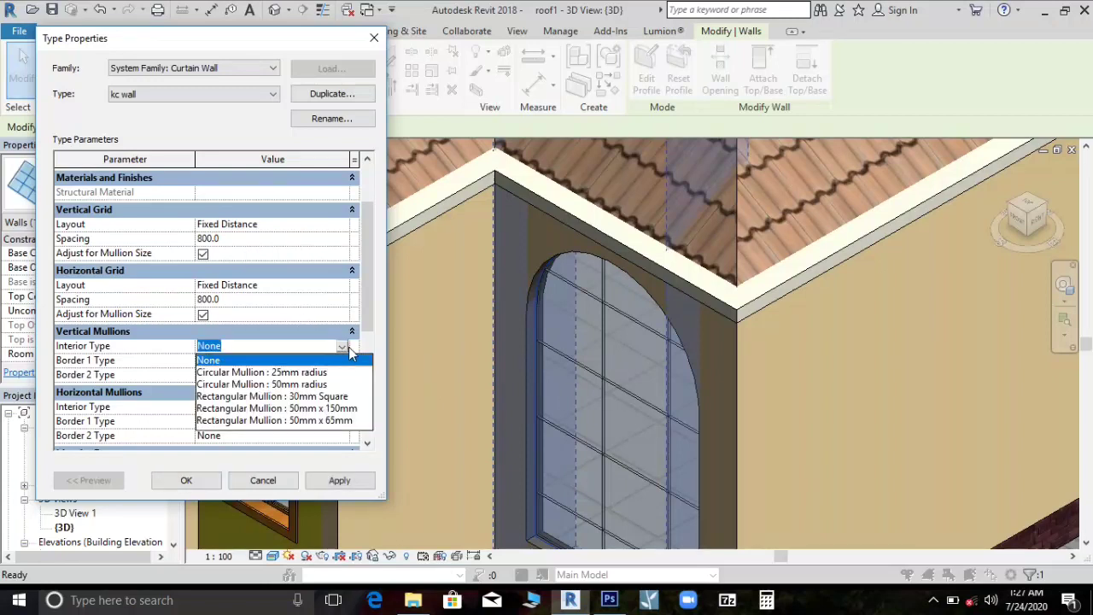
left_click(243, 376)
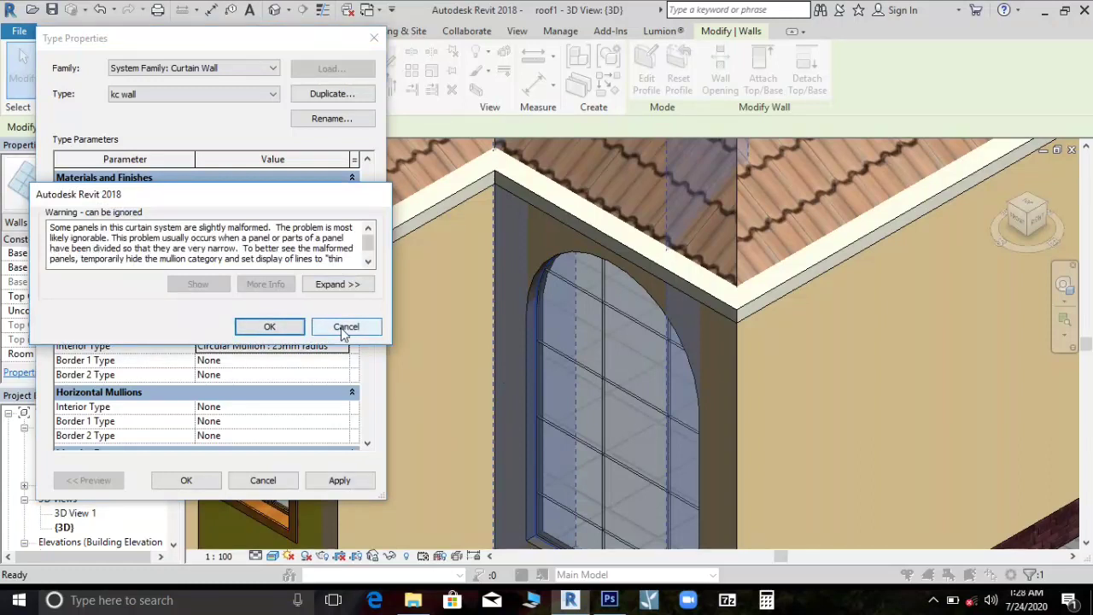
left_click(343, 328)
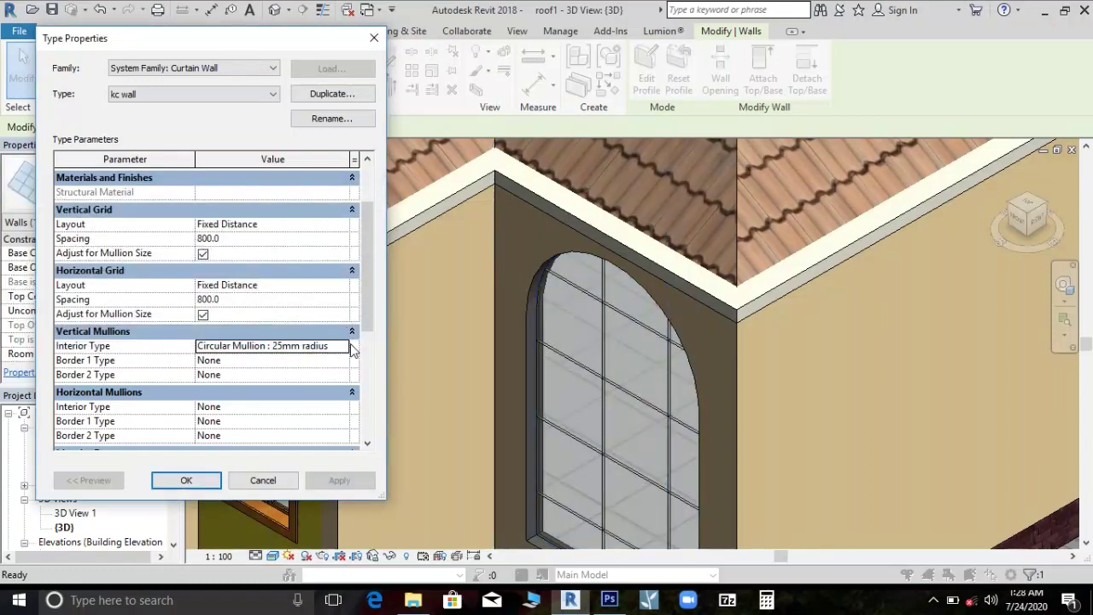
left_click(344, 349)
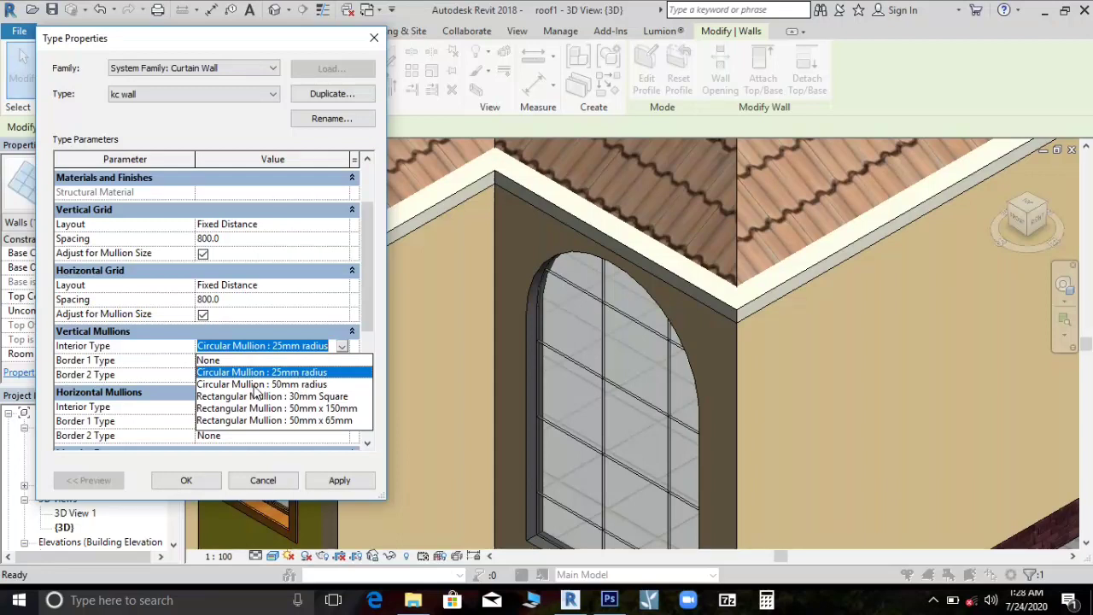
left_click(256, 384)
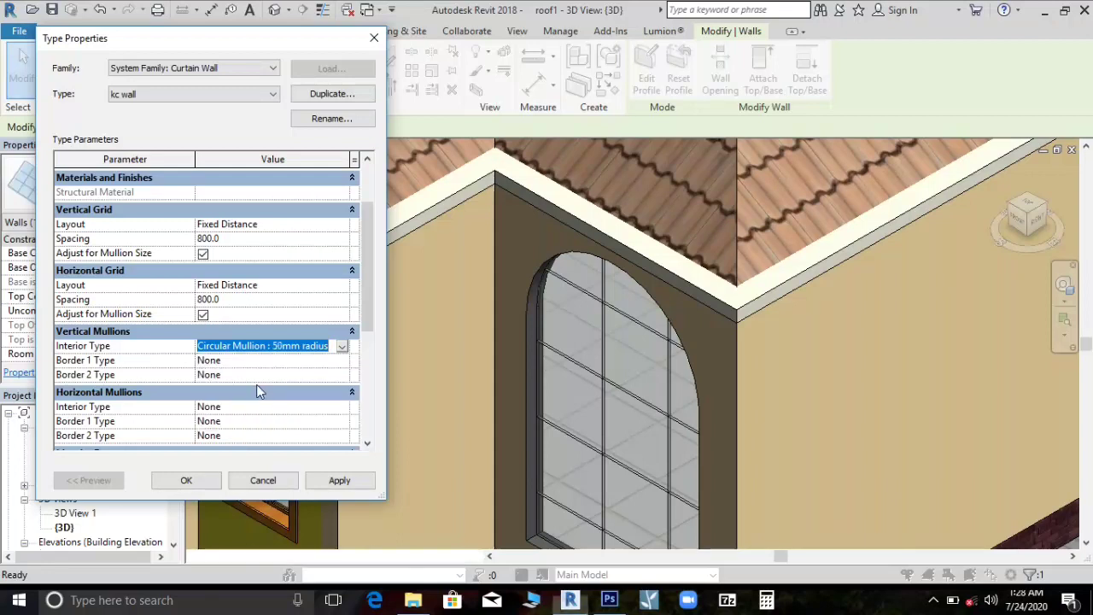
left_click(340, 478)
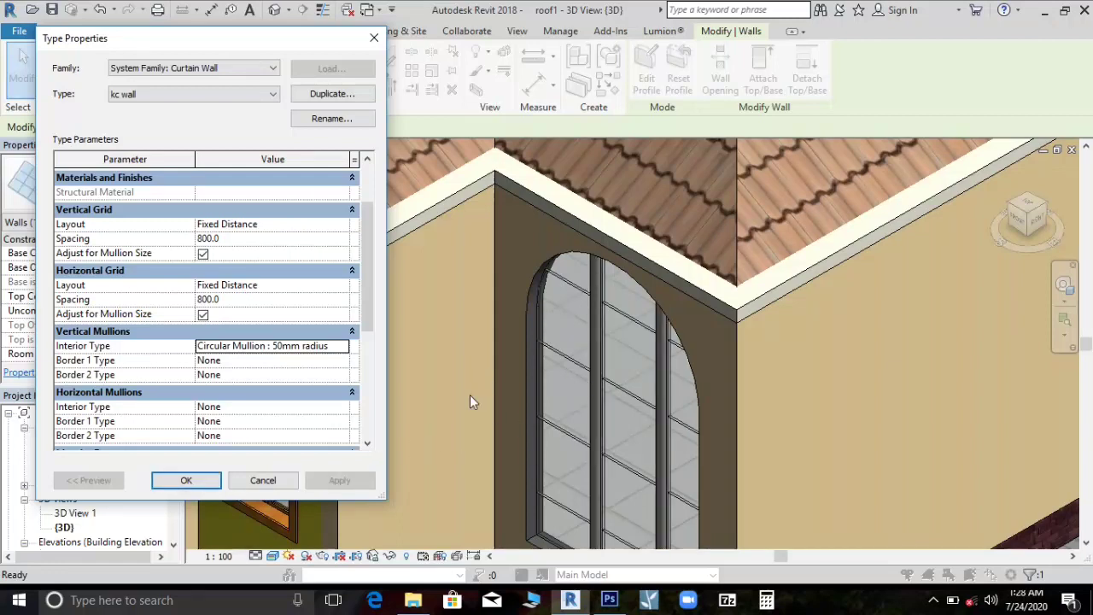
Switch the vertical interior mullions to Rectangular Mullion : 30mm Square and apply
left_click(338, 351)
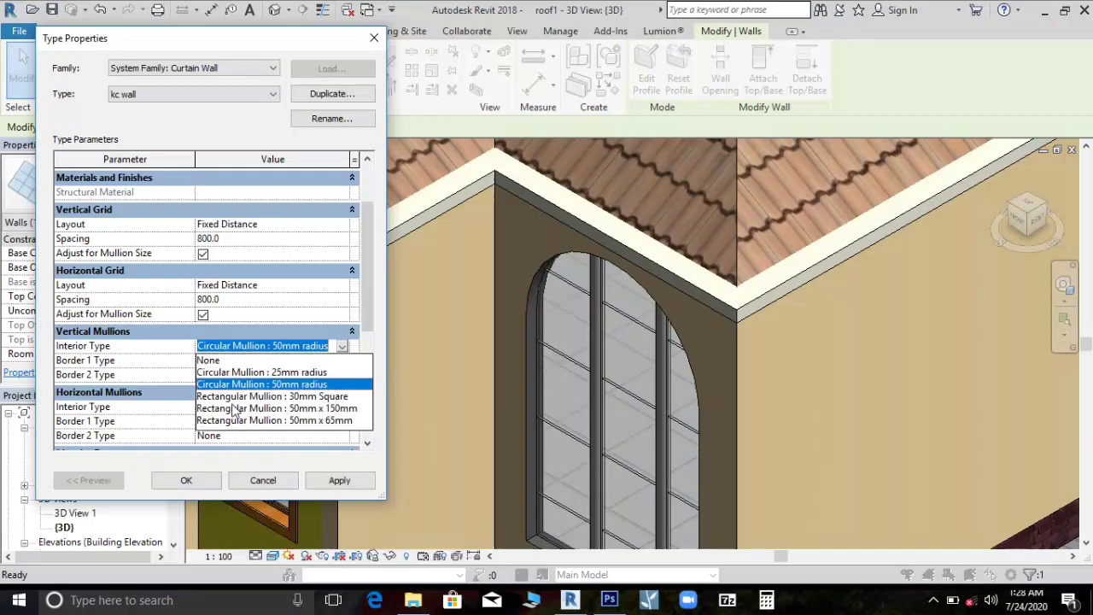
left_click(295, 399)
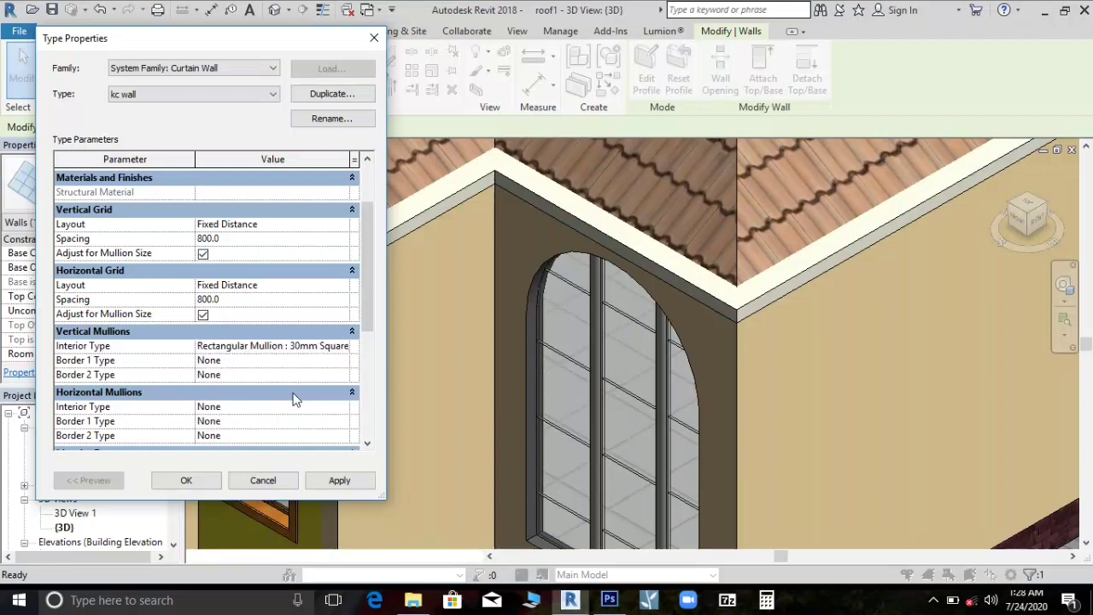
left_click(336, 480)
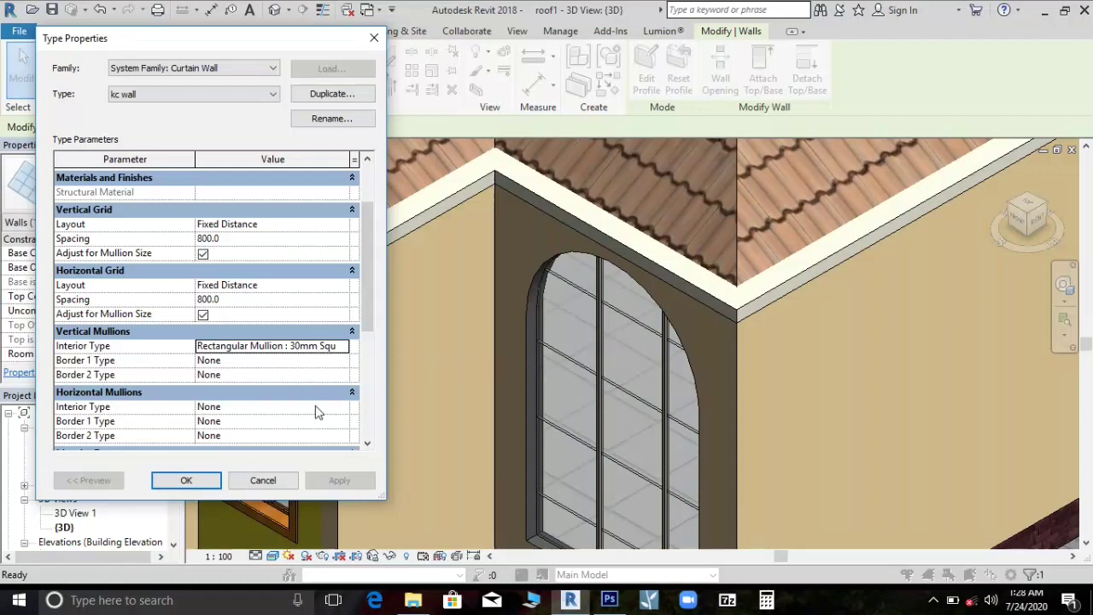
scroll(318, 408, "down", 1)
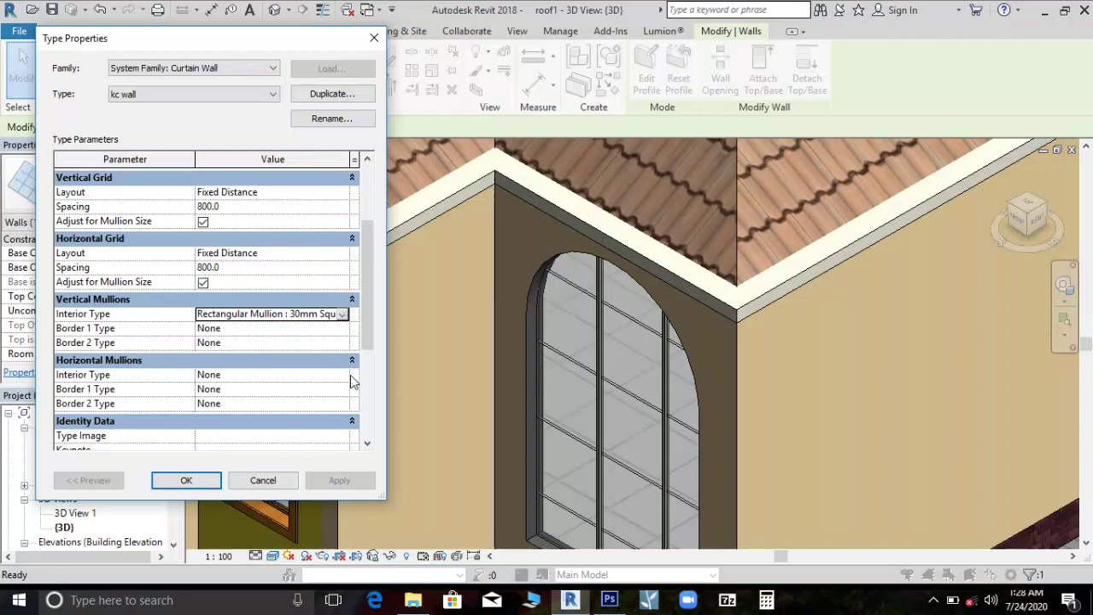
Set horizontal interior mullions to Rectangular Mullion : 30mm Square, apply, and confirm Type Properties
left_click(343, 376)
left_click(342, 375)
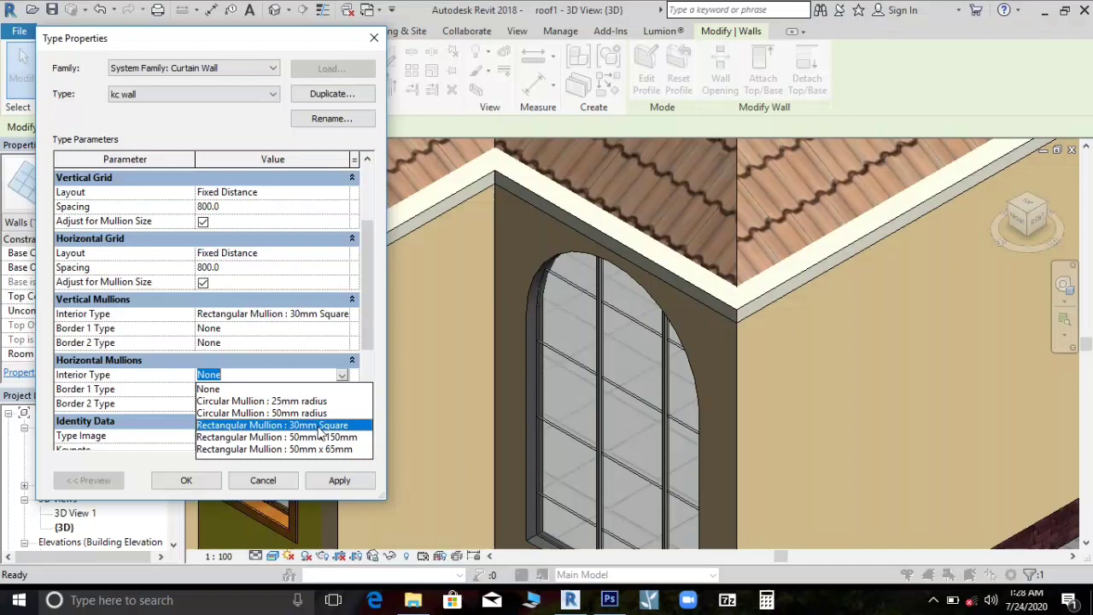
left_click(319, 429)
left_click(337, 484)
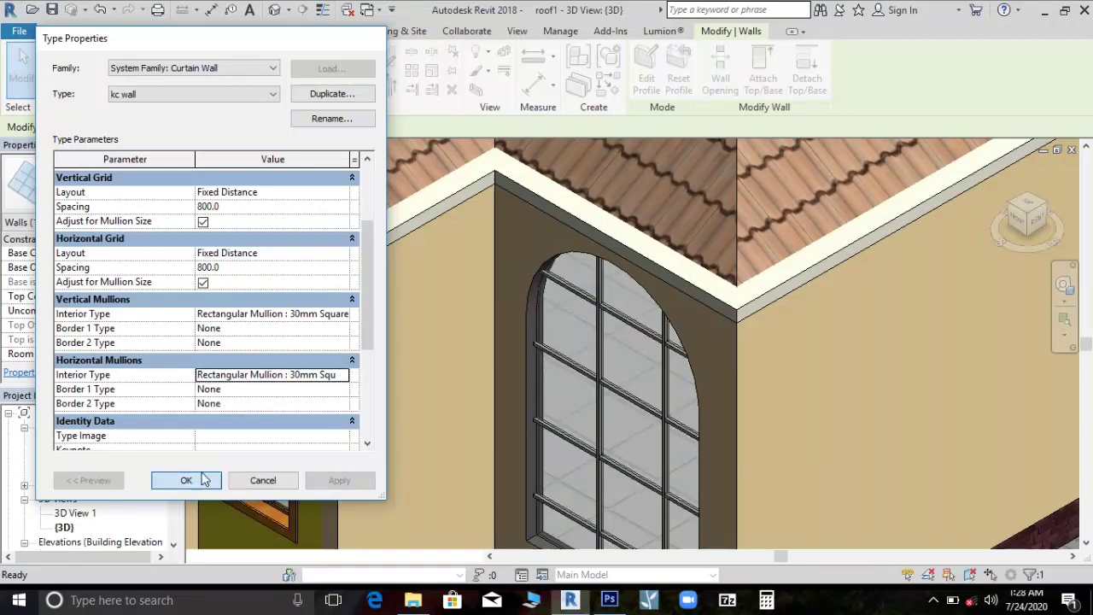
left_click(186, 480)
scroll(690, 333, "down", 2)
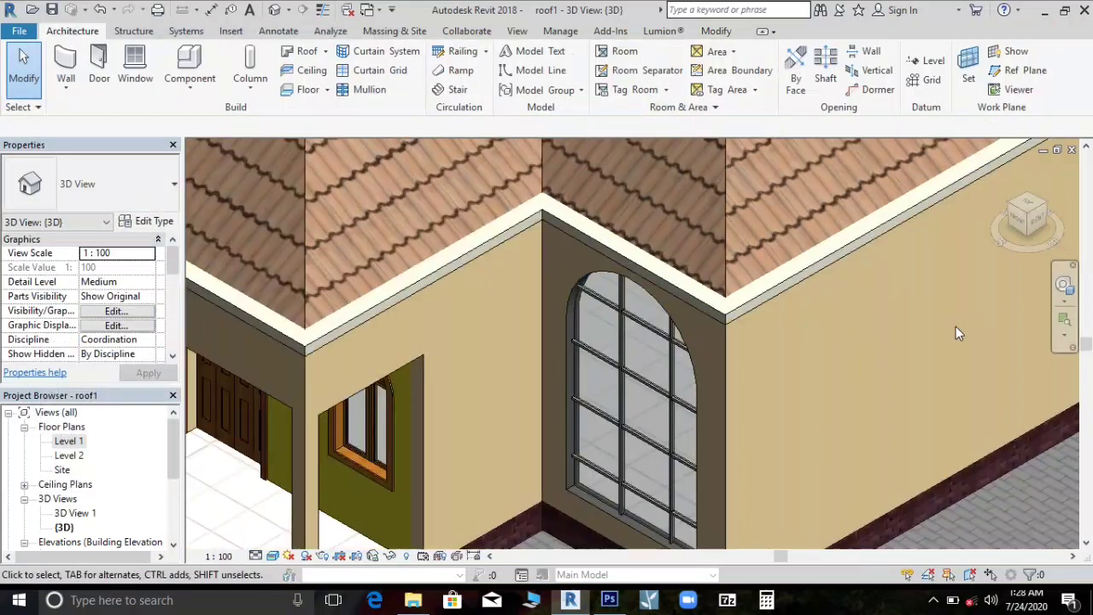
Orbit and zoom the 3D view with the SteeringWheel to inspect the mullioned arched window
left_click(1064, 286)
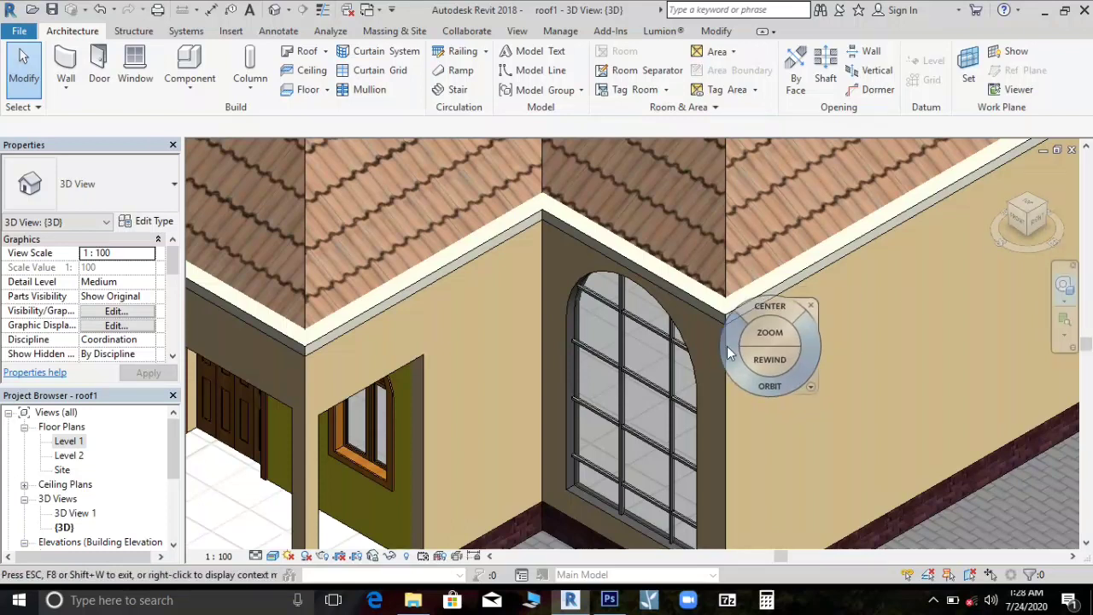
left_click_drag(727, 346, 666, 383)
scroll(658, 393, "up", 3)
scroll(650, 402, "down", 5)
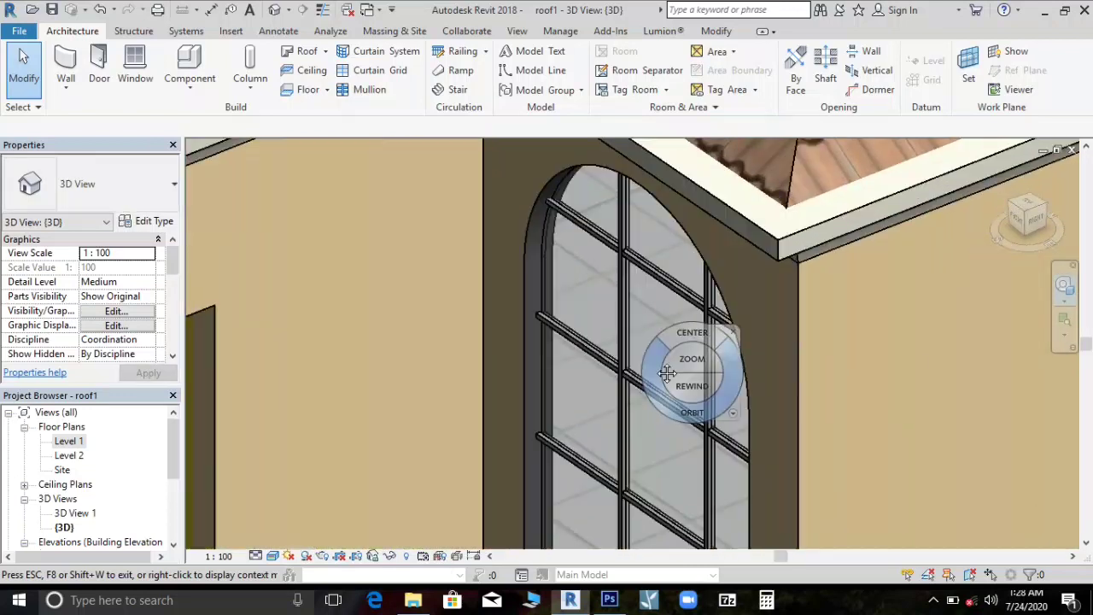
left_click(733, 331)
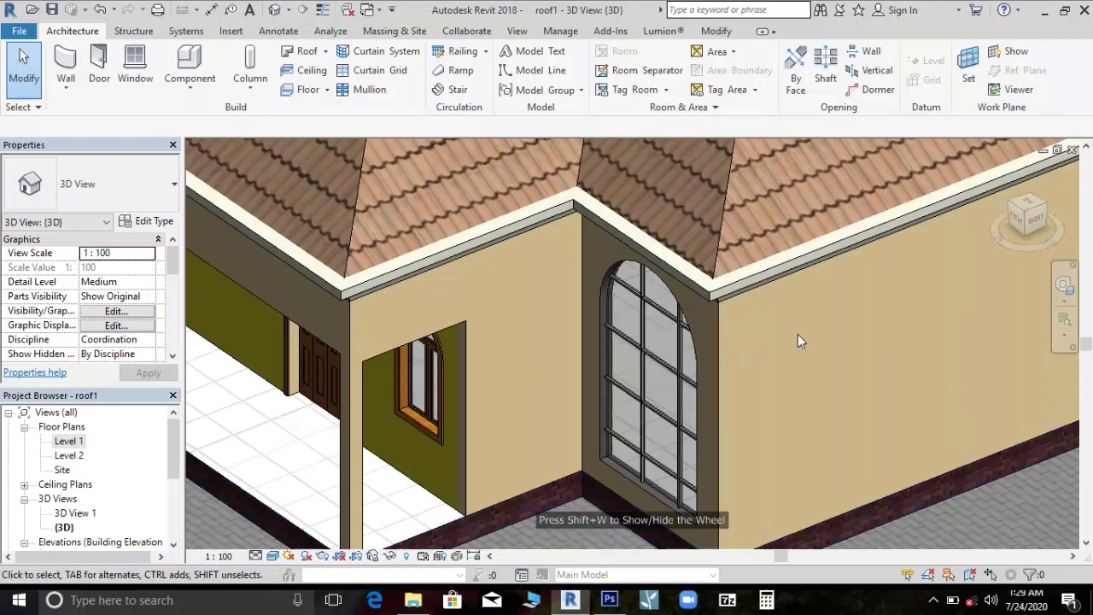